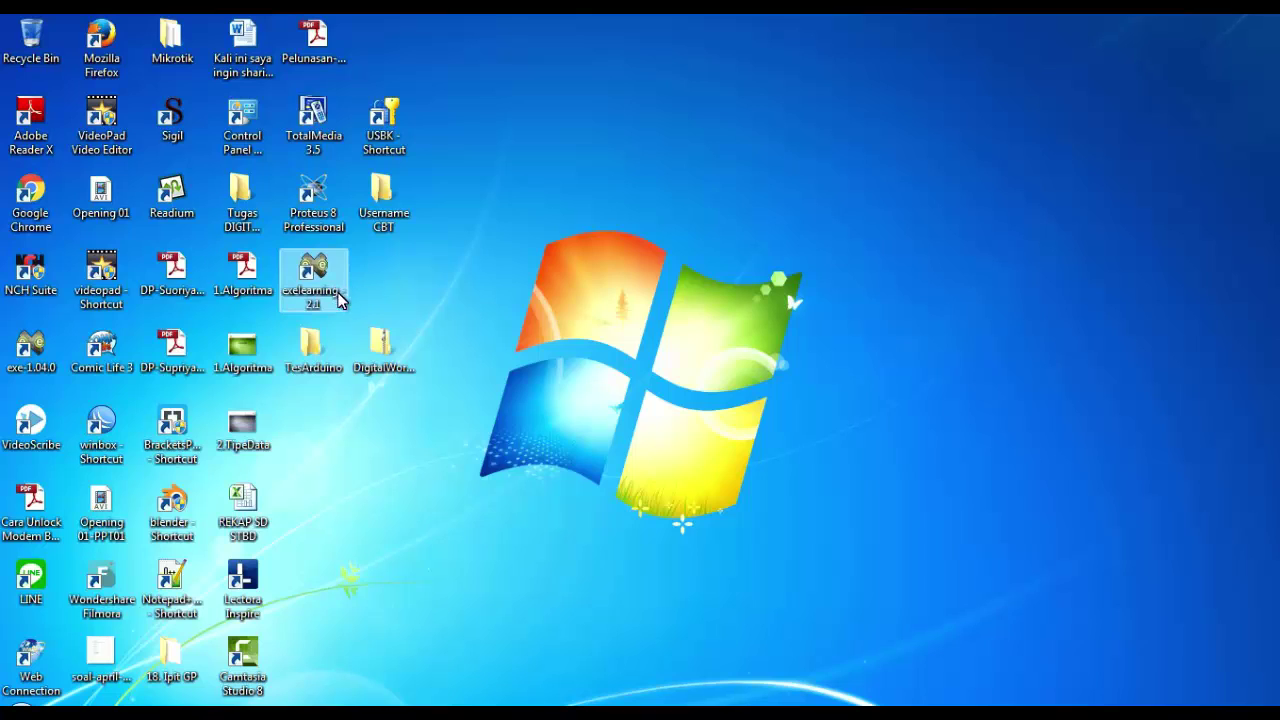
- Launch eXeLearning 2.1 from the desktop and bring up its new package window
double_click(317, 294)
key(ctrl)
key(ctrl)
key(ctrl)
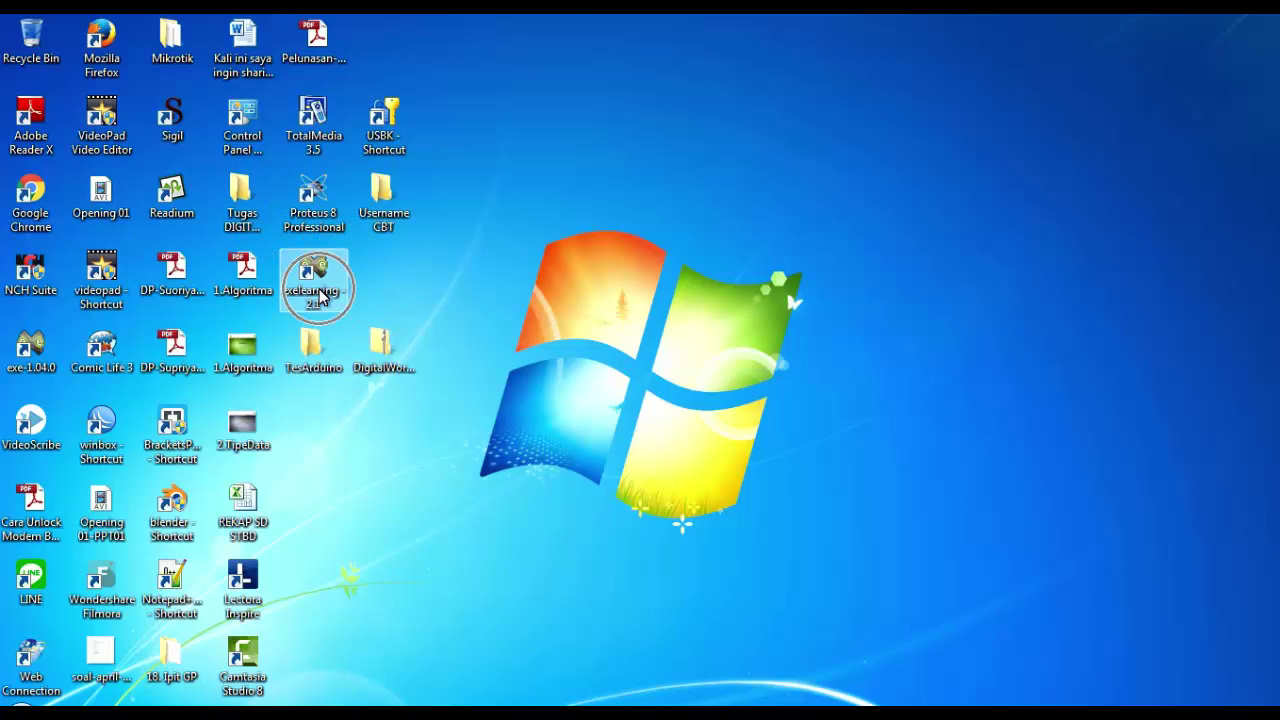
key(ctrl)
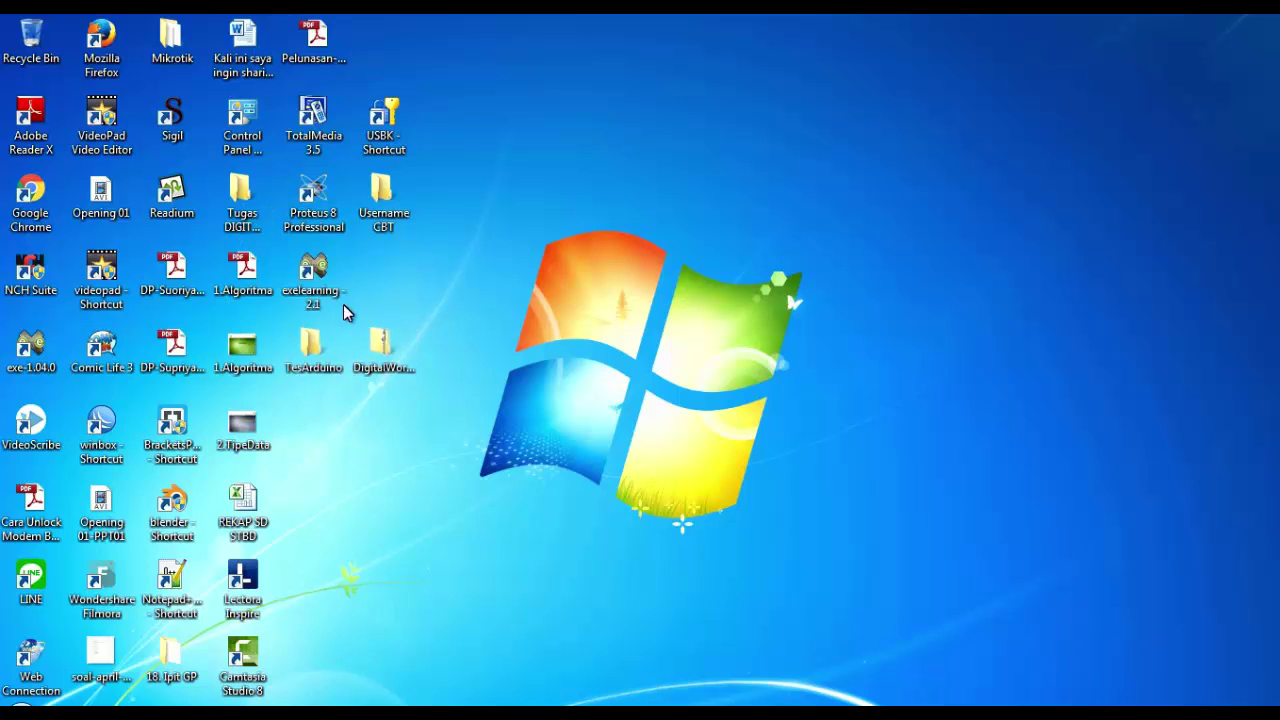
click(286, 715)
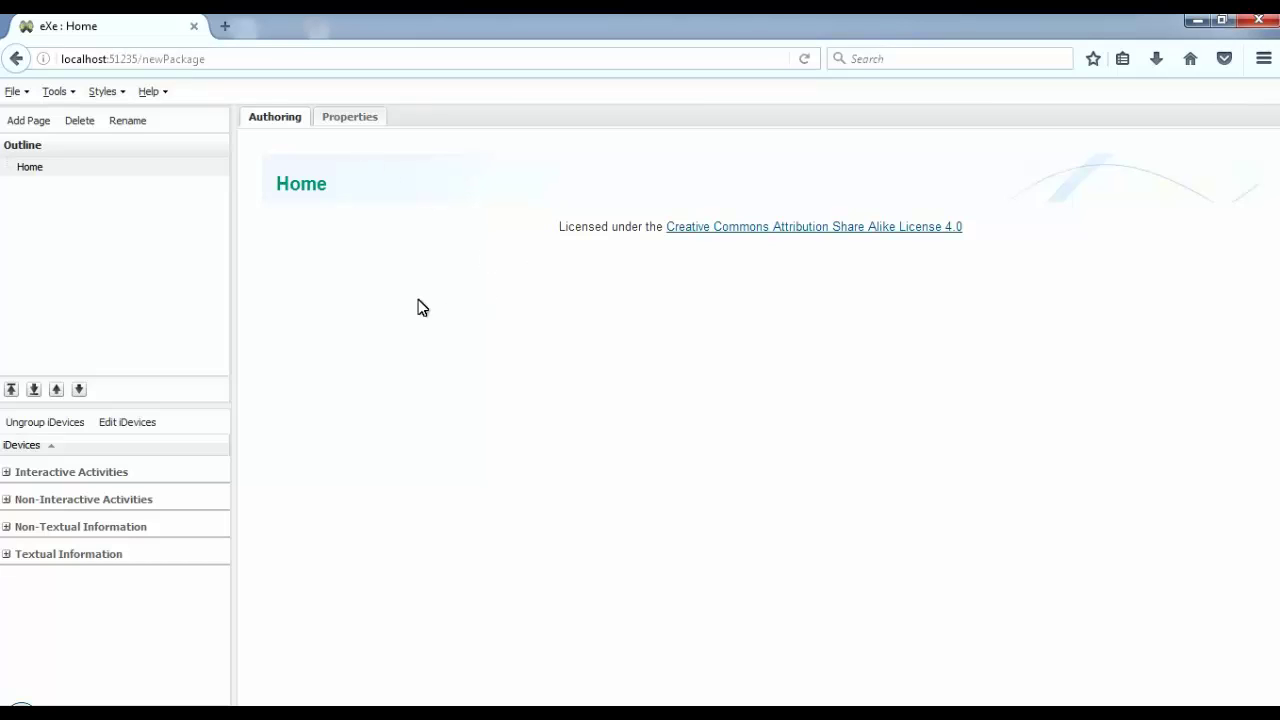
- Add a page under Home in the outline and rename it "Tujuan"
click(41, 170)
click(20, 128)
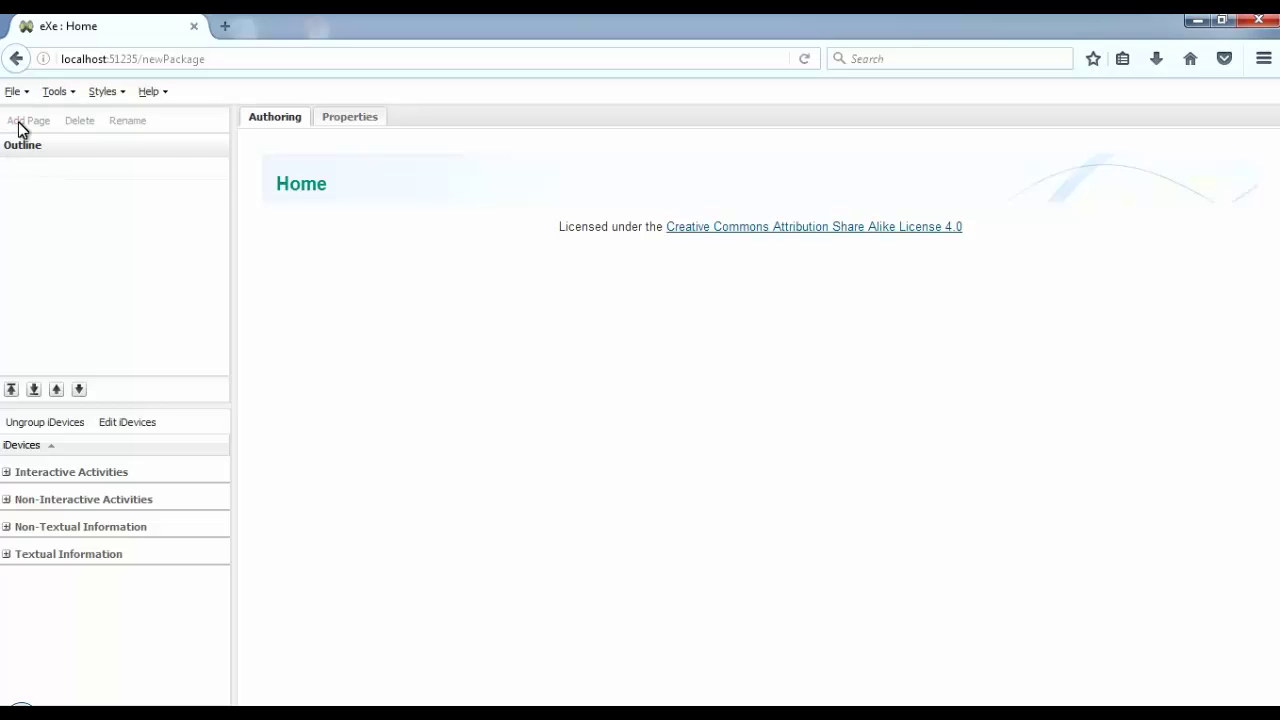
click(51, 188)
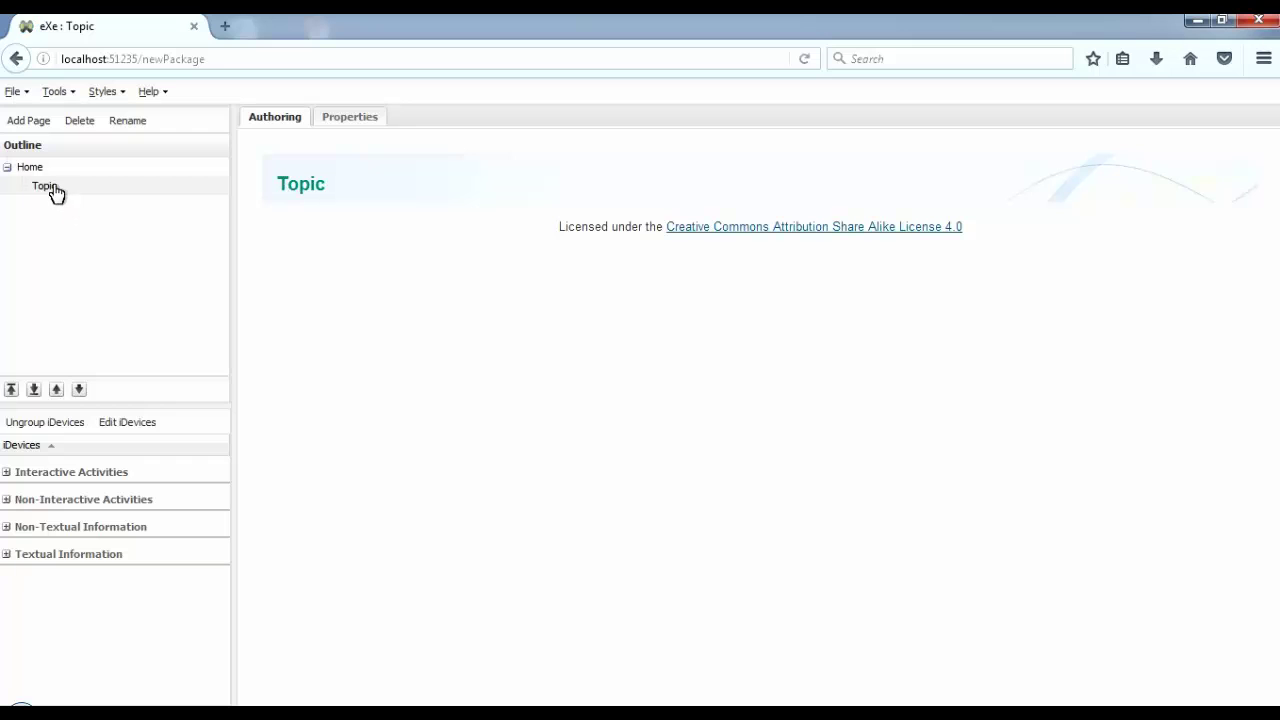
right_click(53, 185)
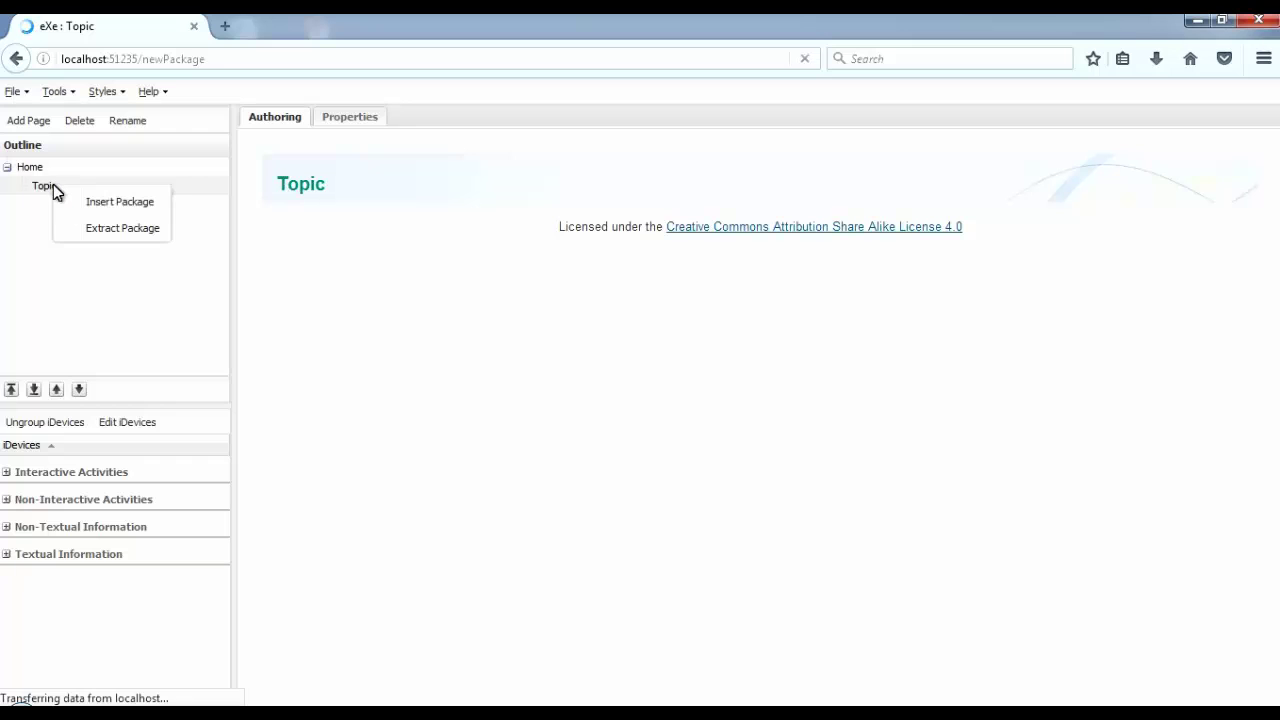
click(125, 124)
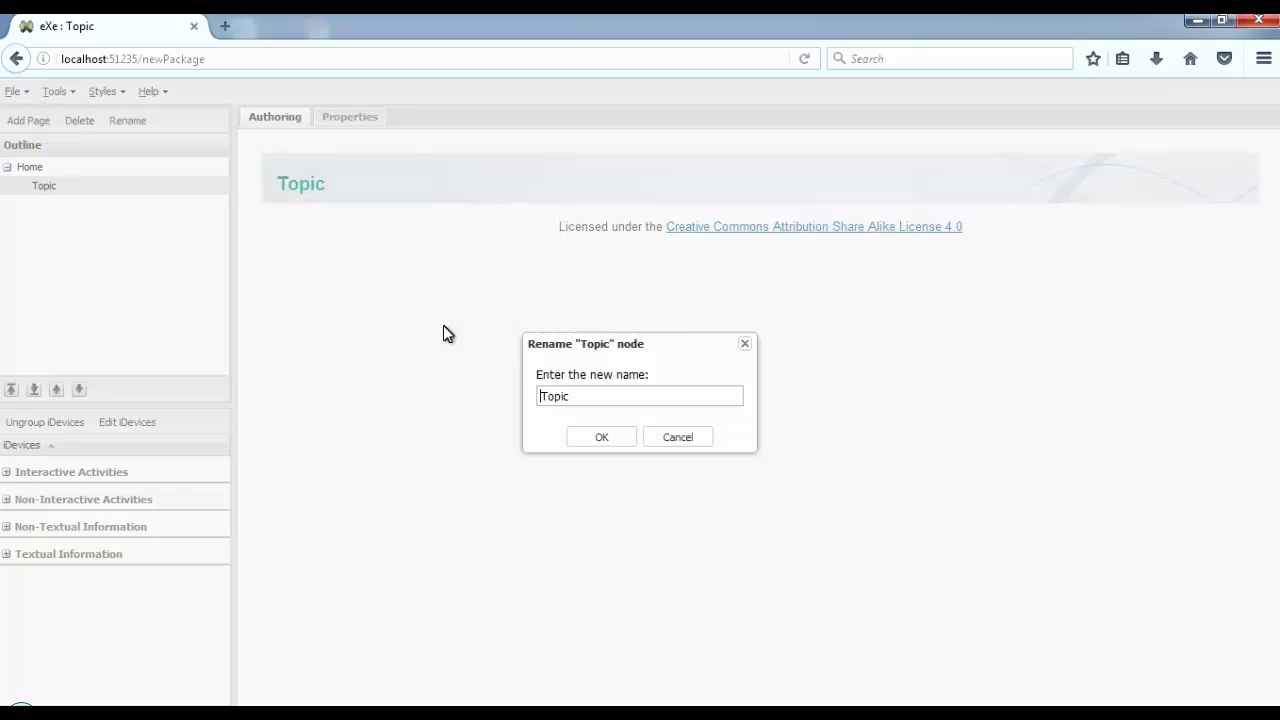
click(577, 399)
key(ctrl+a)
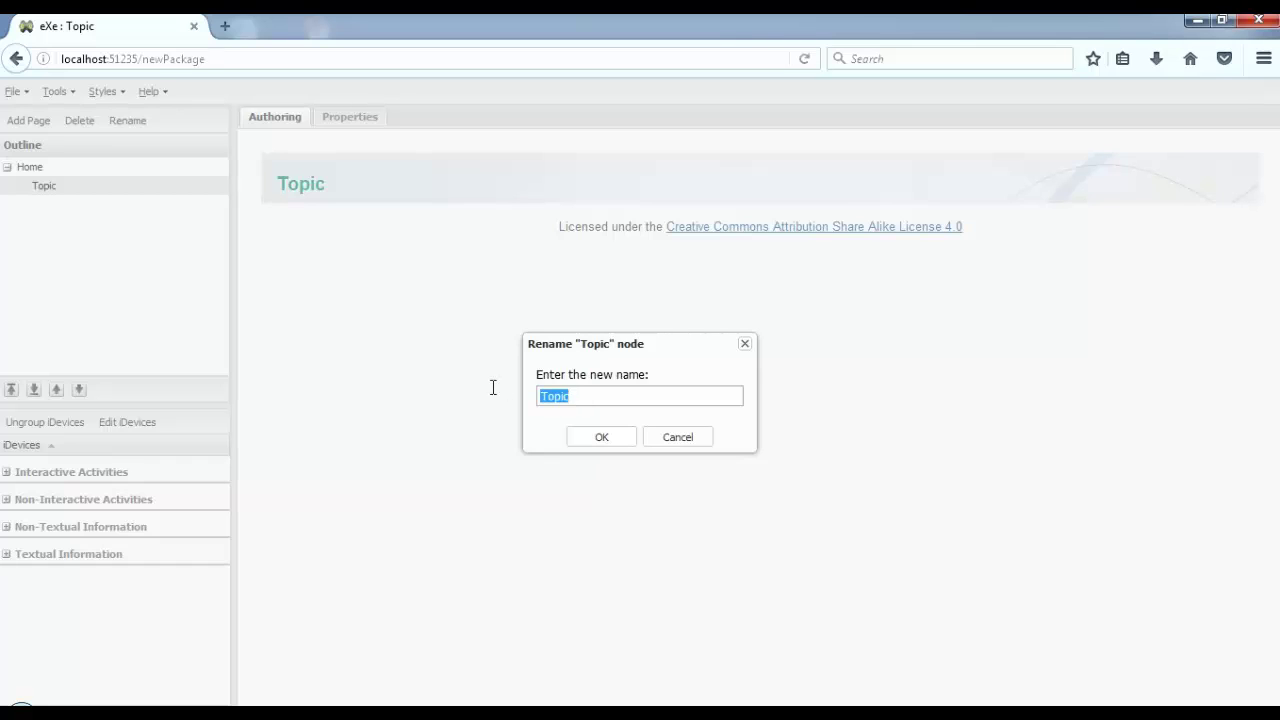
text(Tujuan)
click(598, 443)
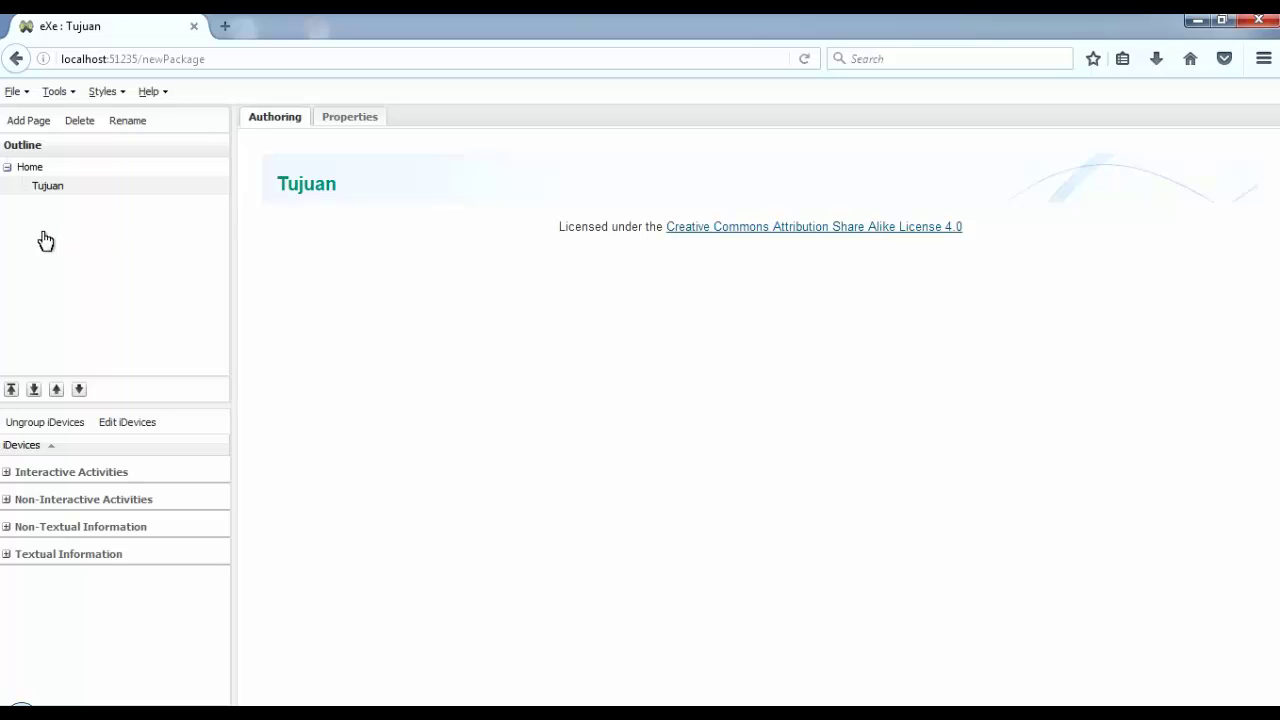
- Add a second page under Home, rename it "Gerbang dasar Digital", and display it
click(30, 168)
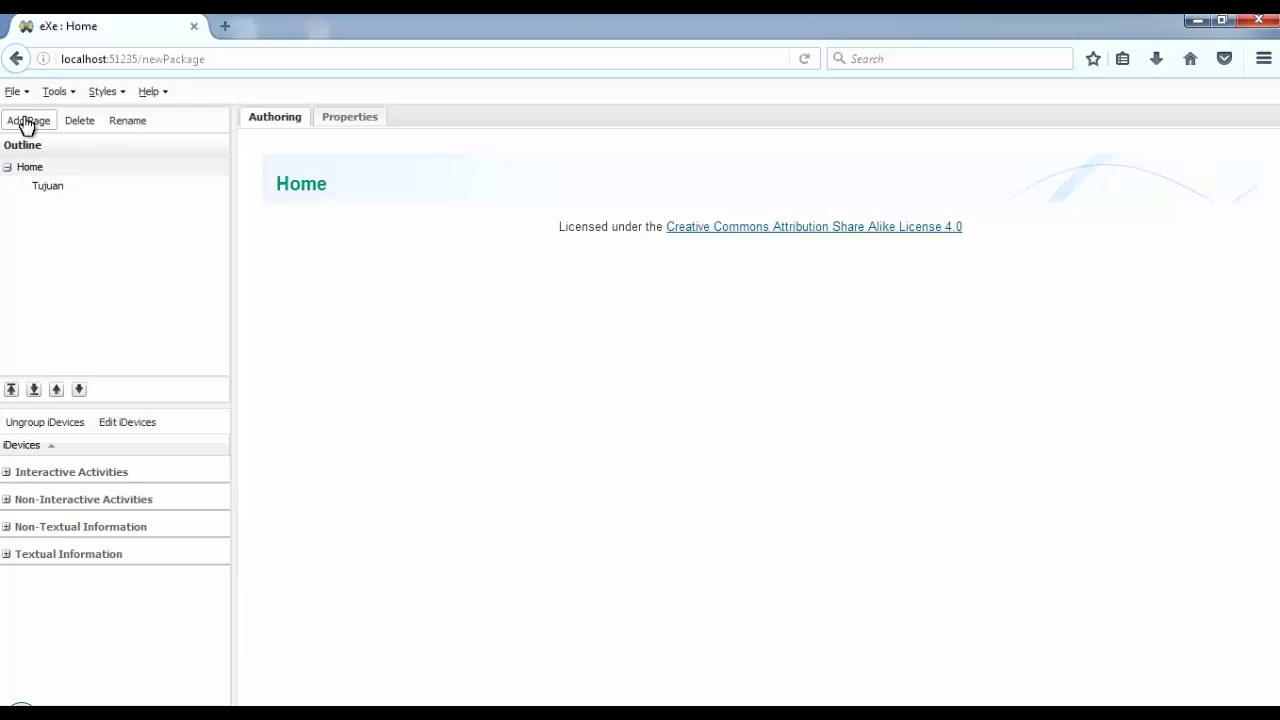
click(29, 121)
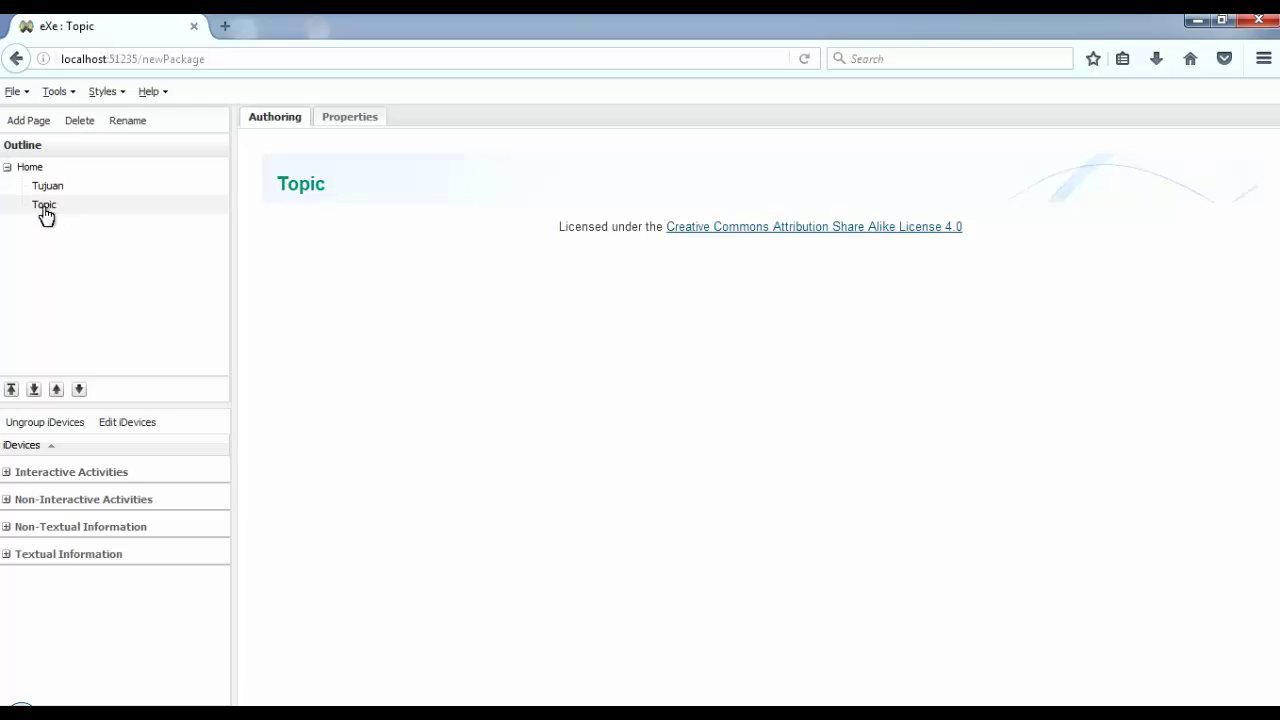
click(119, 132)
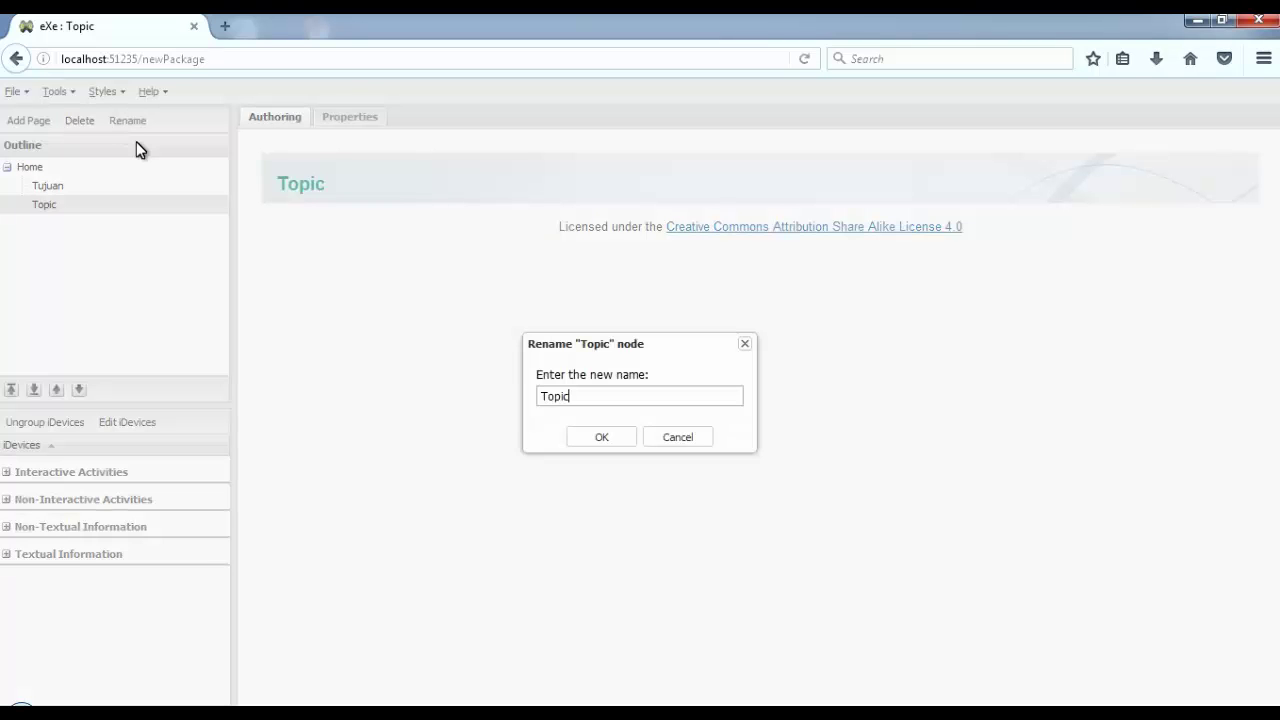
drag(572, 393, 533, 394)
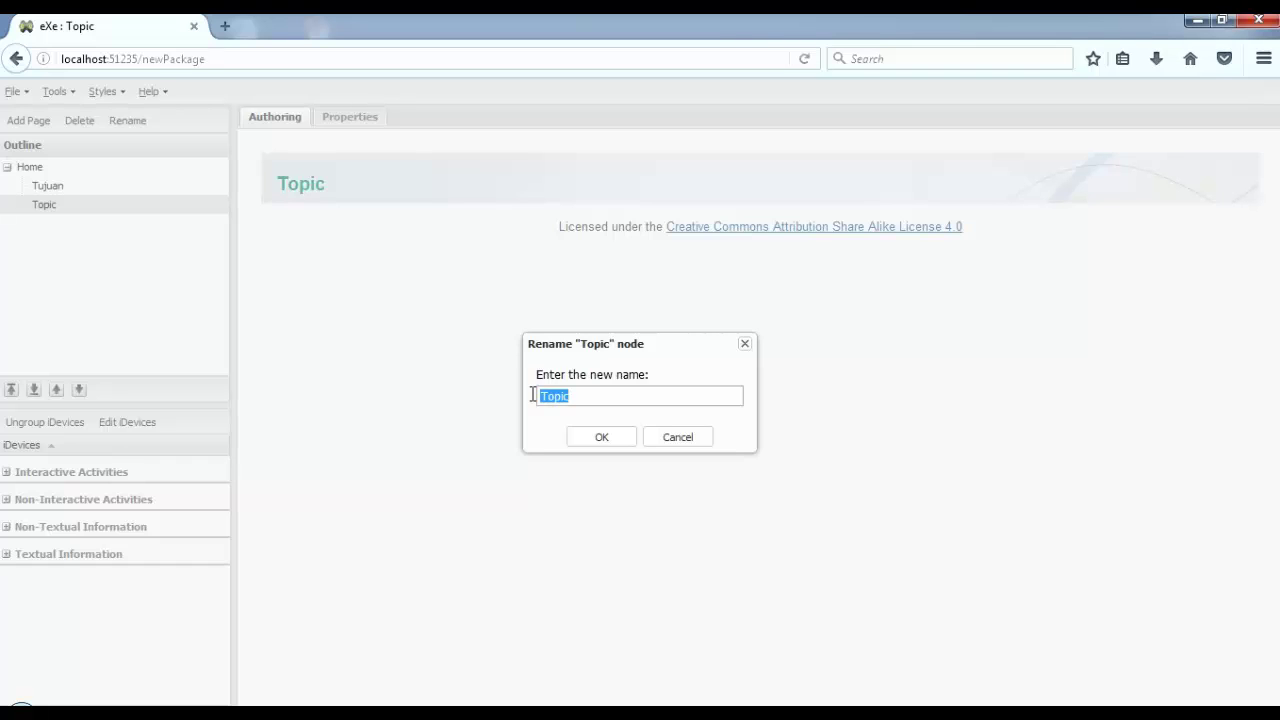
text(Gerbang dasar Digital)
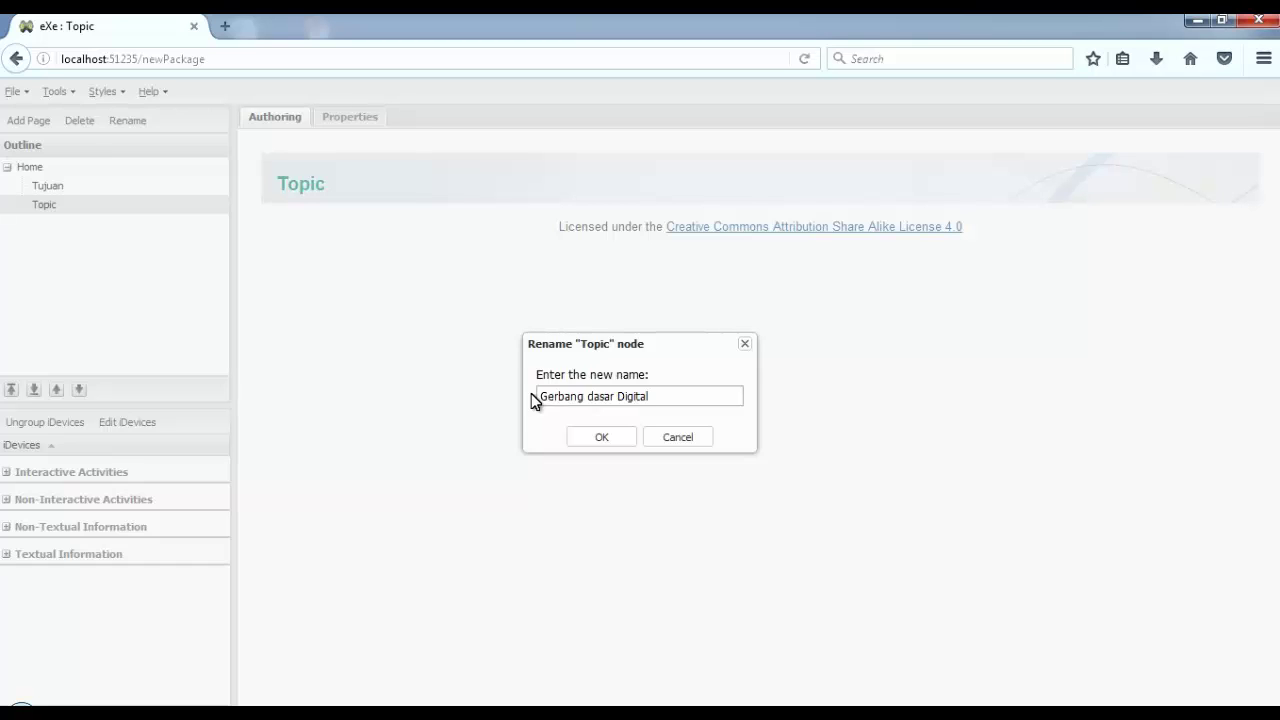
click(612, 440)
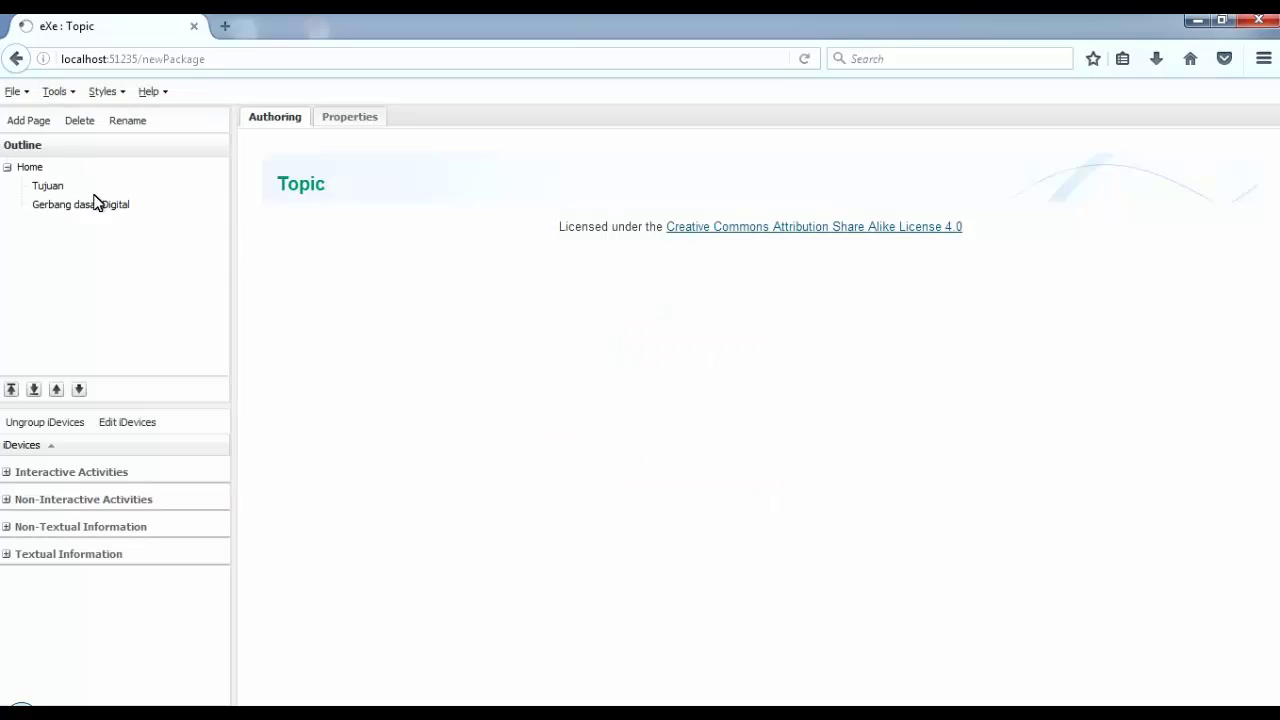
click(94, 204)
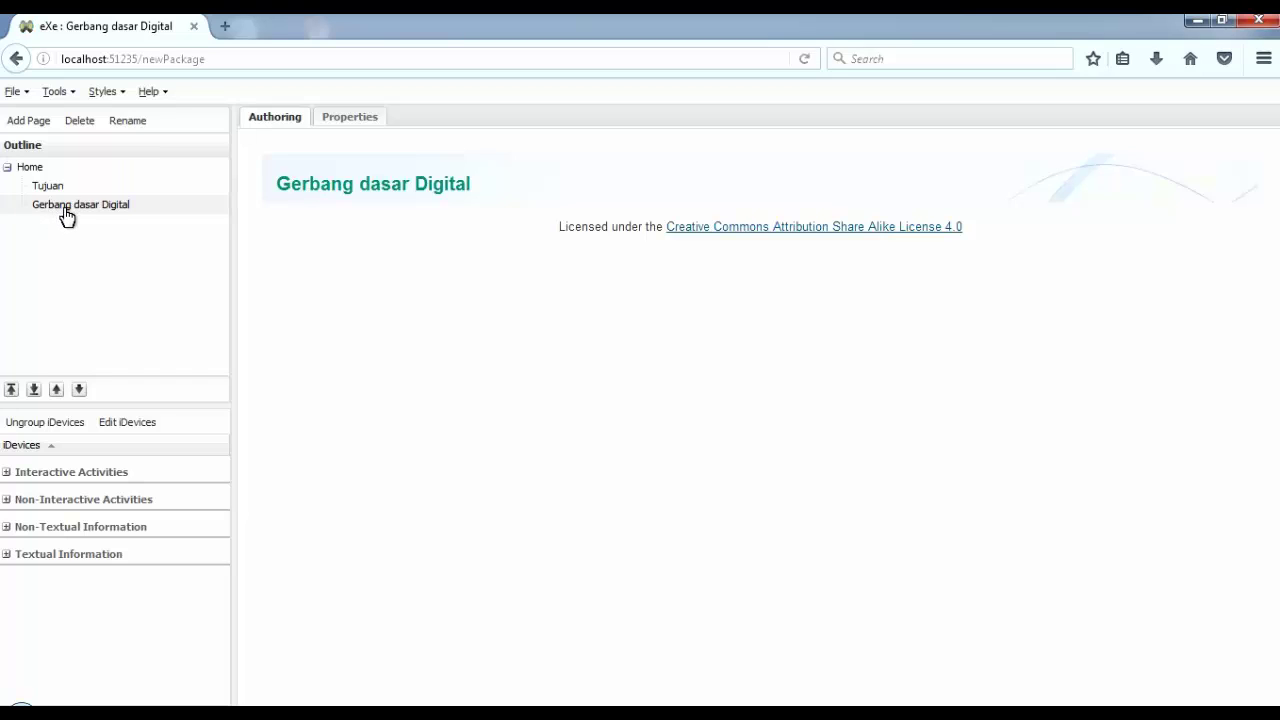
- Add a subpage under "Gerbang dasar Digital" and rename it "Gerbang AND"
click(28, 170)
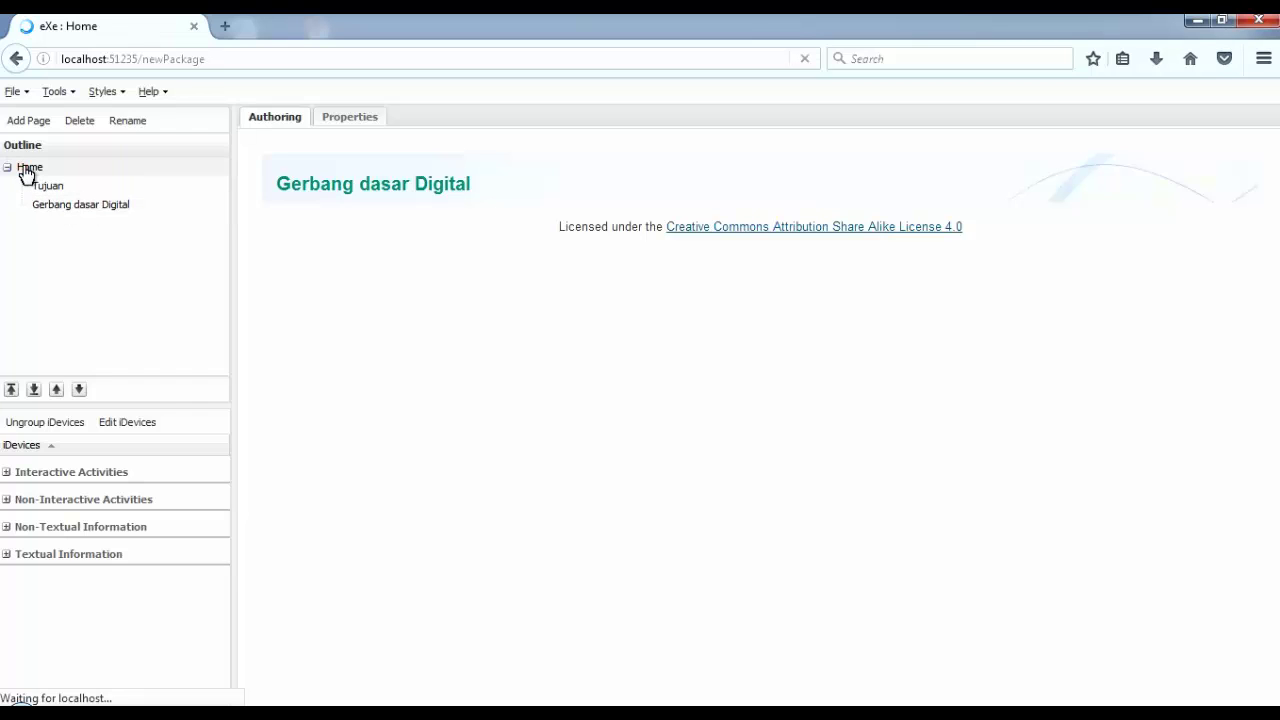
click(60, 210)
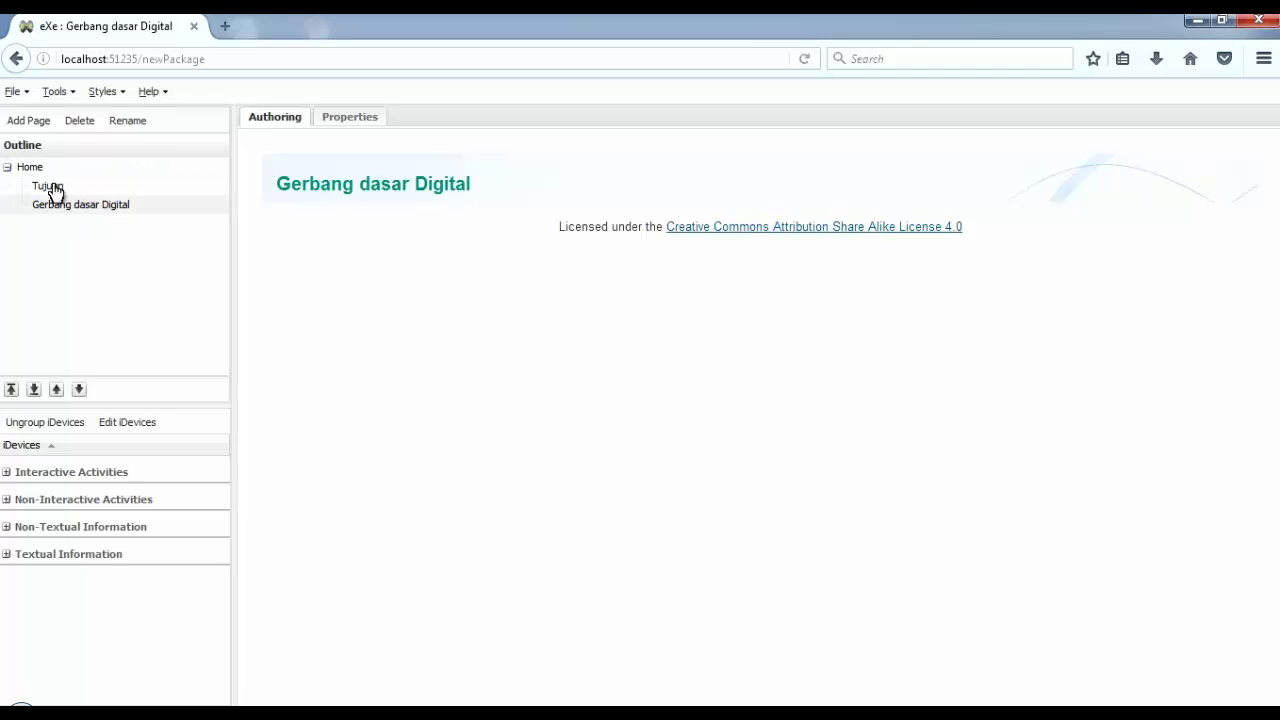
click(31, 124)
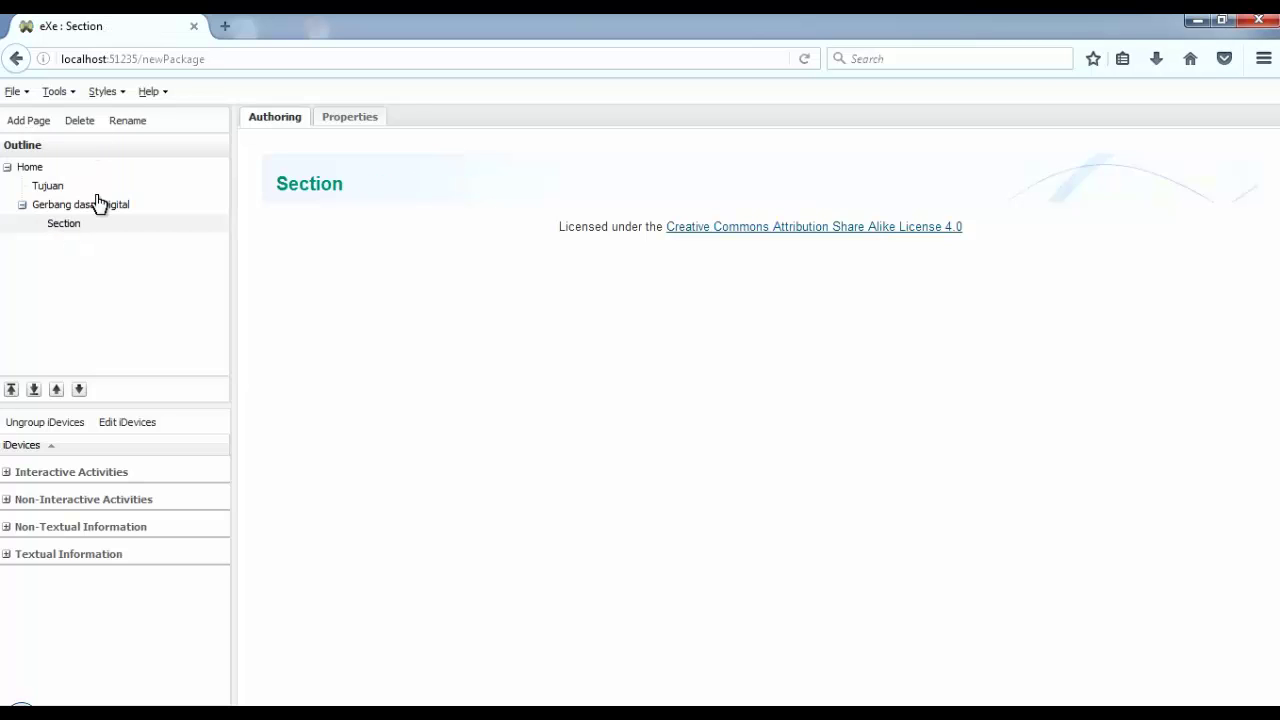
click(126, 124)
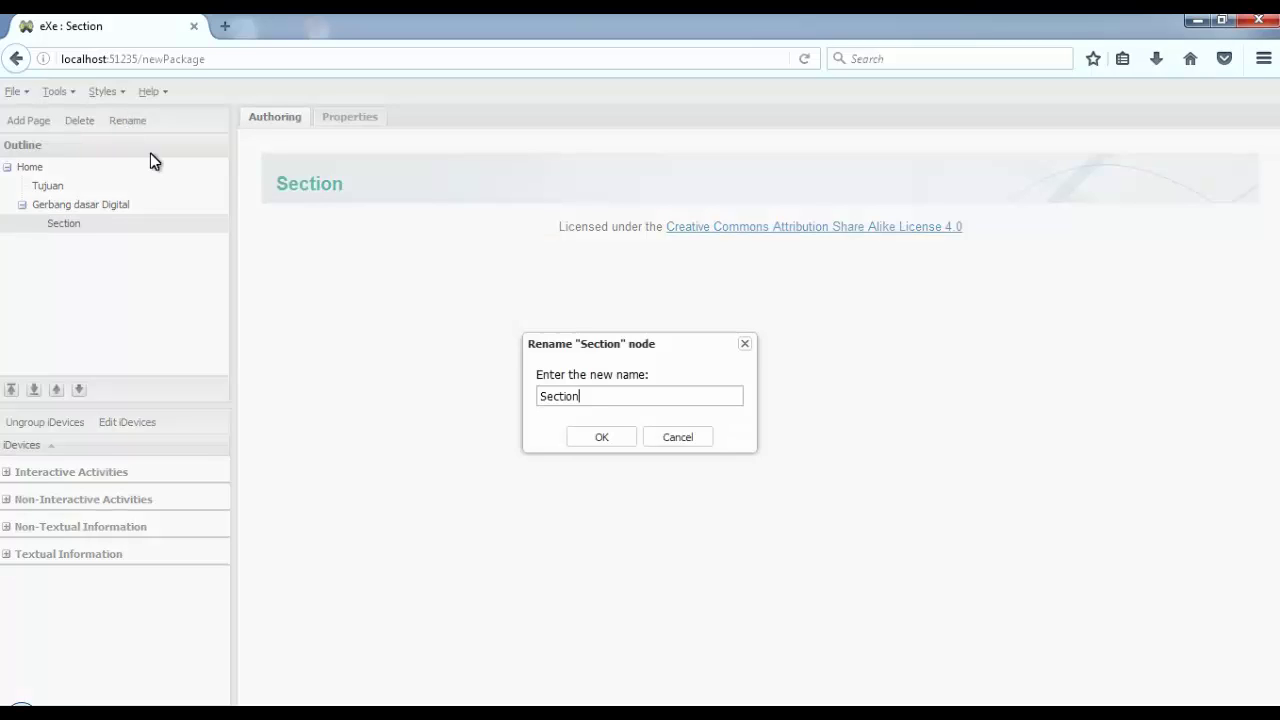
drag(588, 397, 509, 397)
text(Gerbang AND)
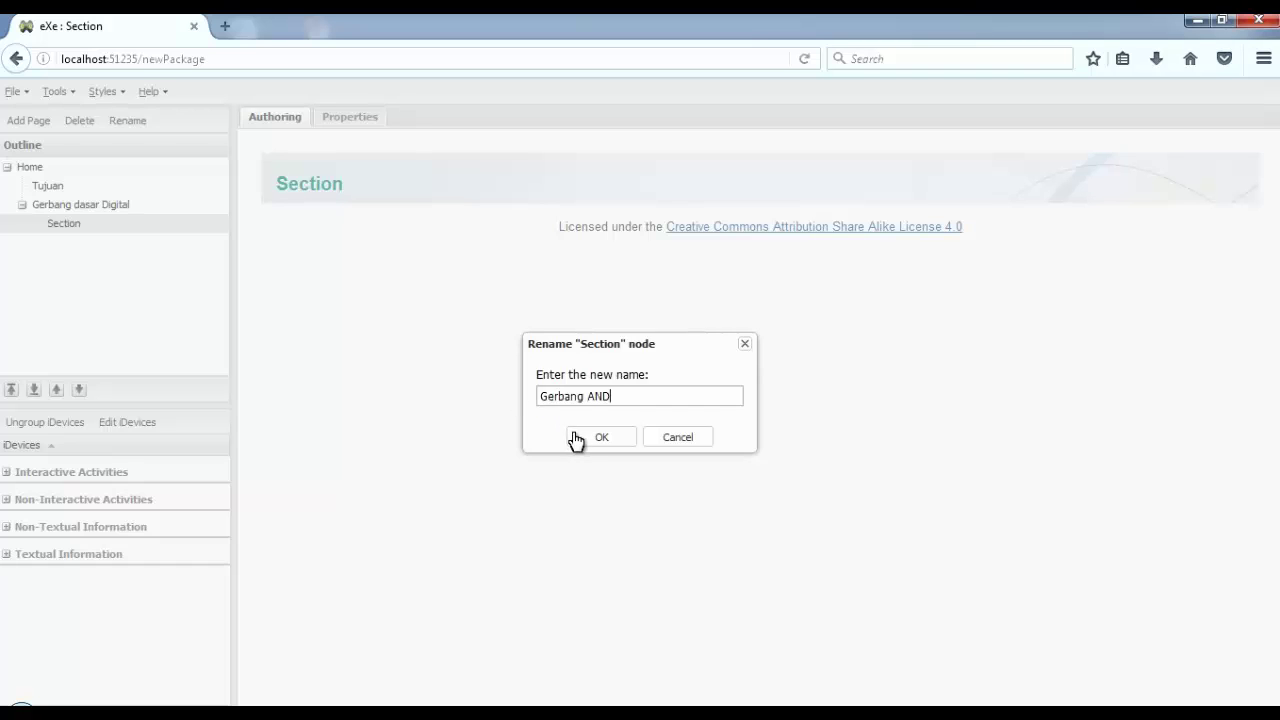
click(577, 441)
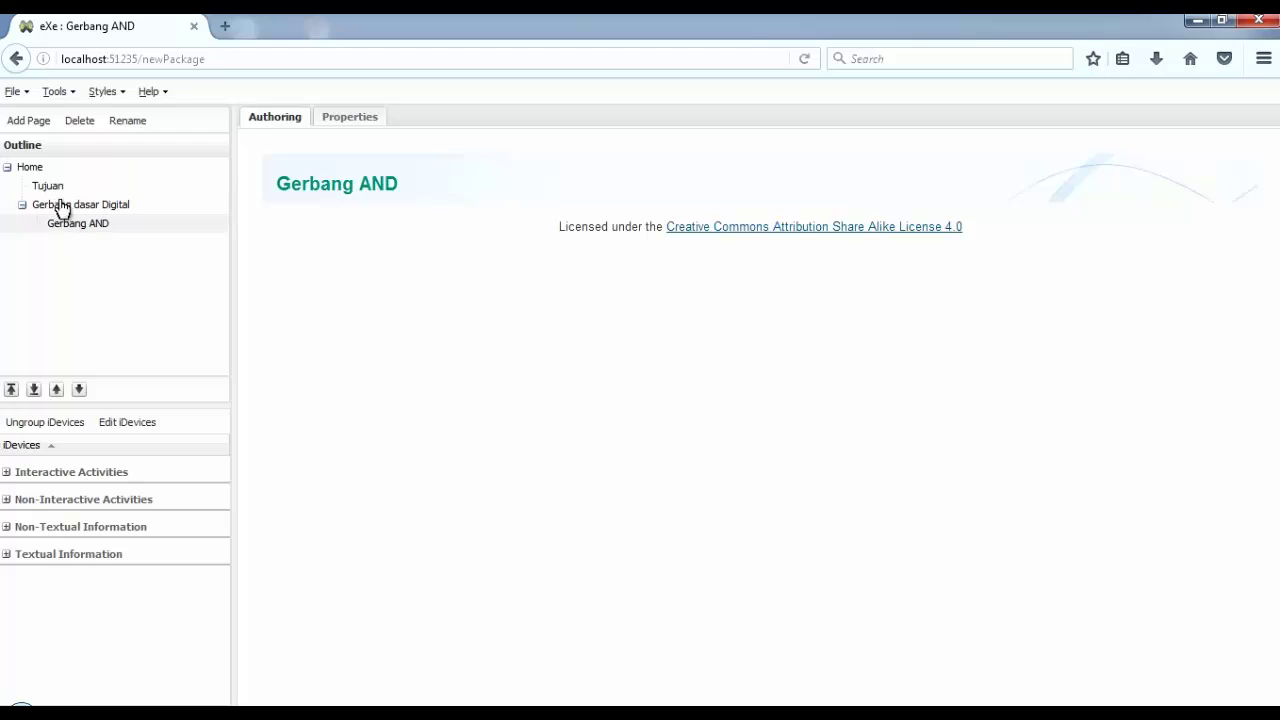
- Insert a Free Text iDevice on the Tujuan page with the text "Tujuan pembelajaran", save it, and display the page
click(36, 171)
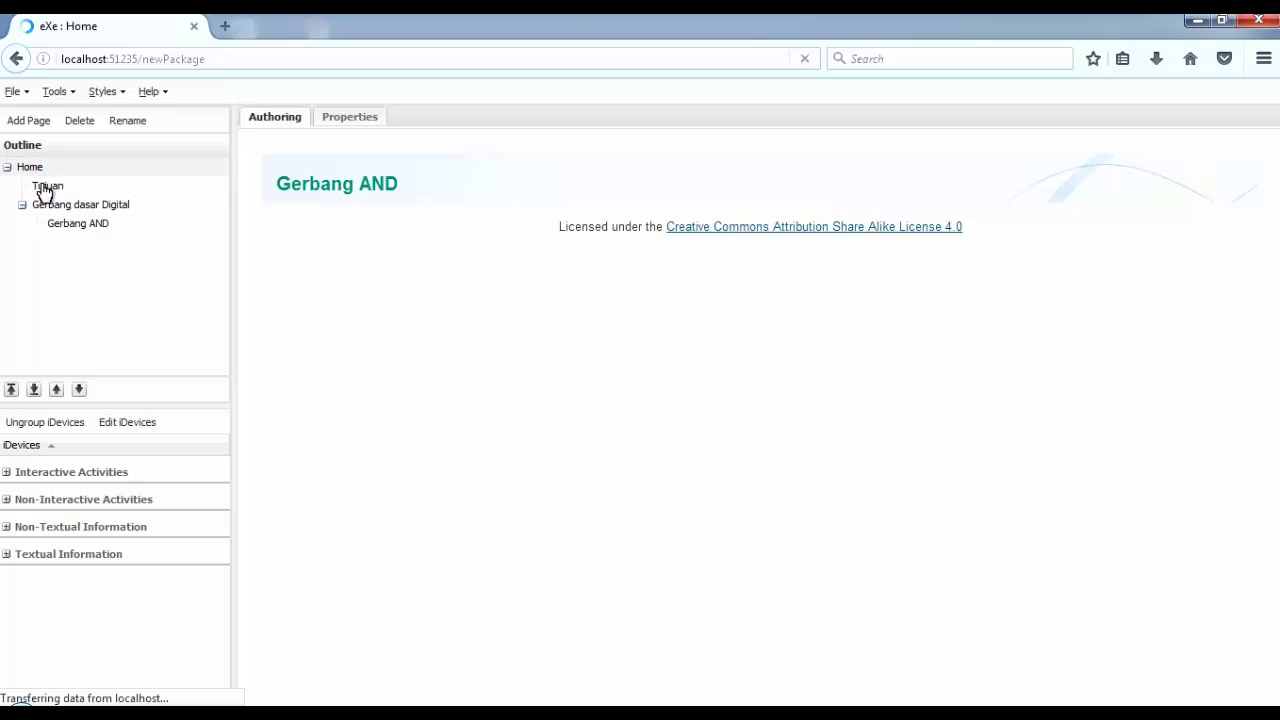
click(43, 187)
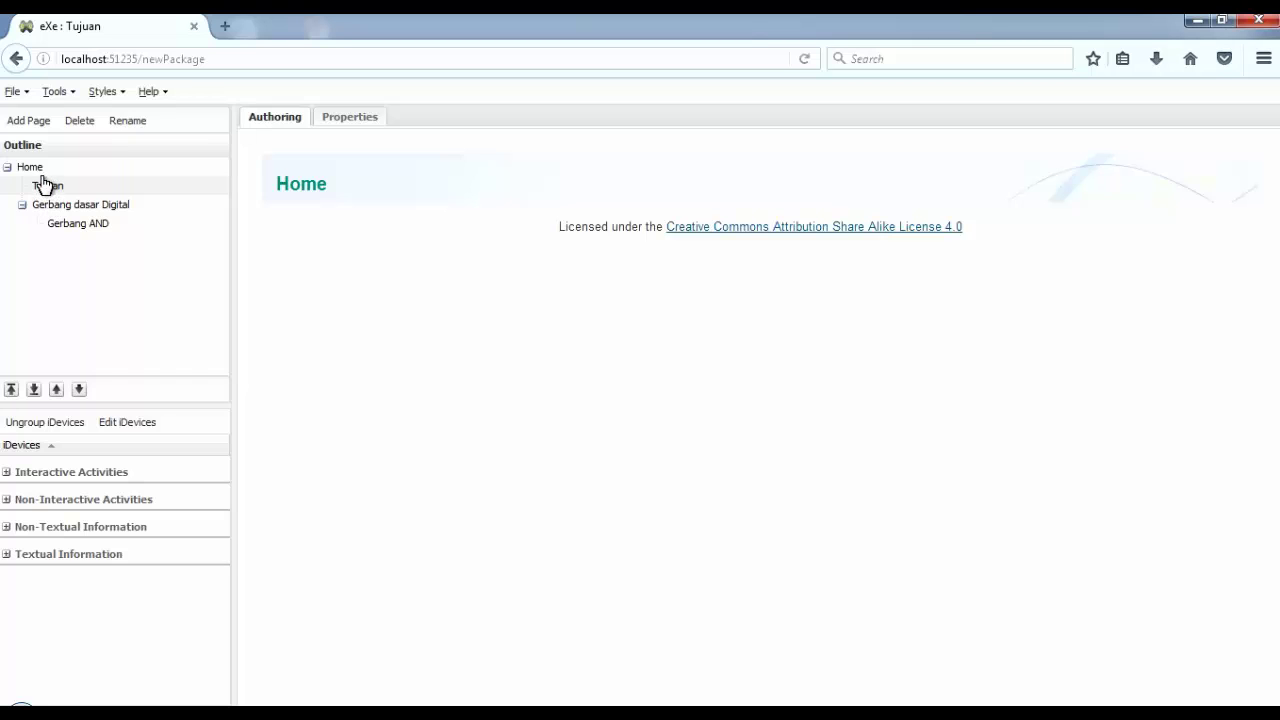
click(34, 170)
click(40, 190)
click(7, 555)
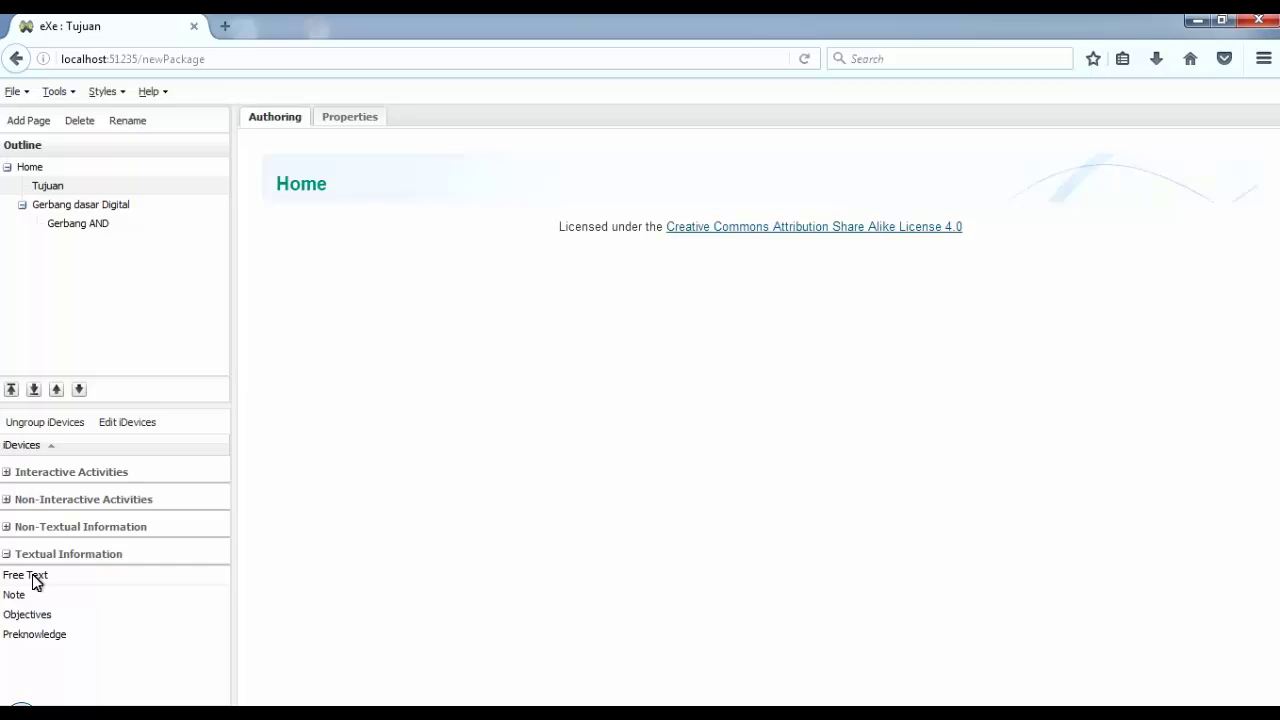
click(32, 576)
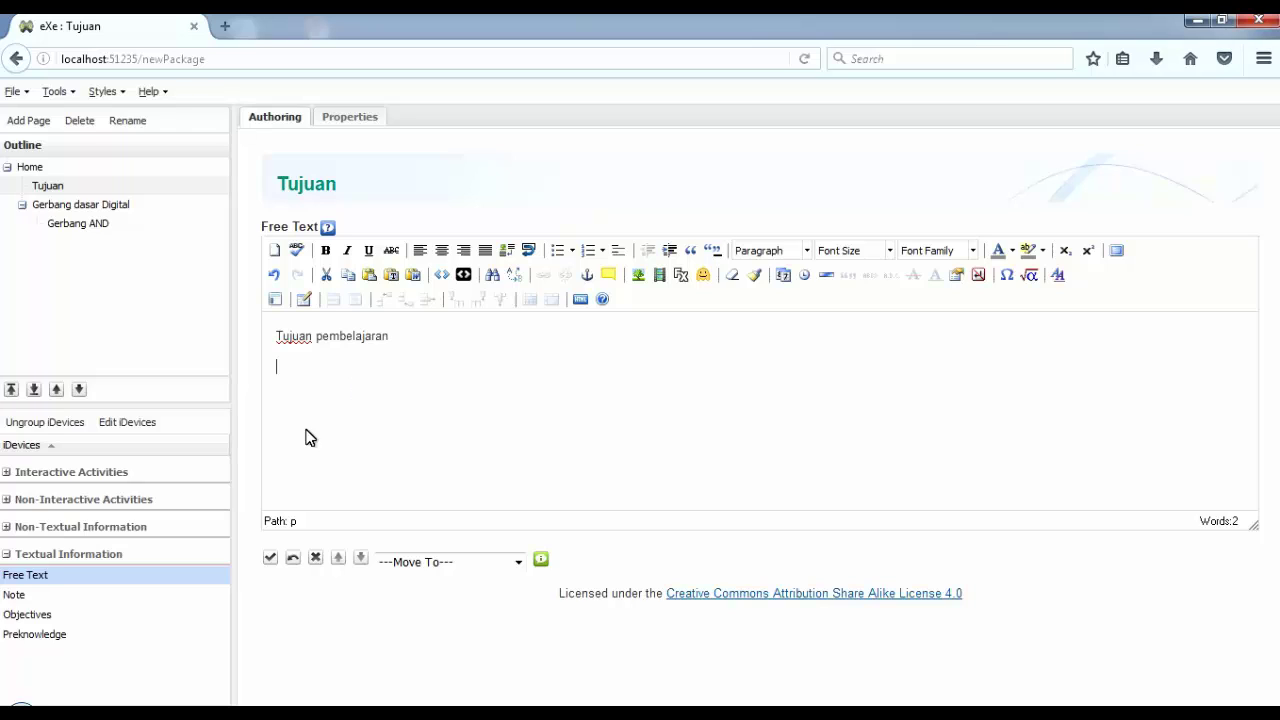
click(272, 561)
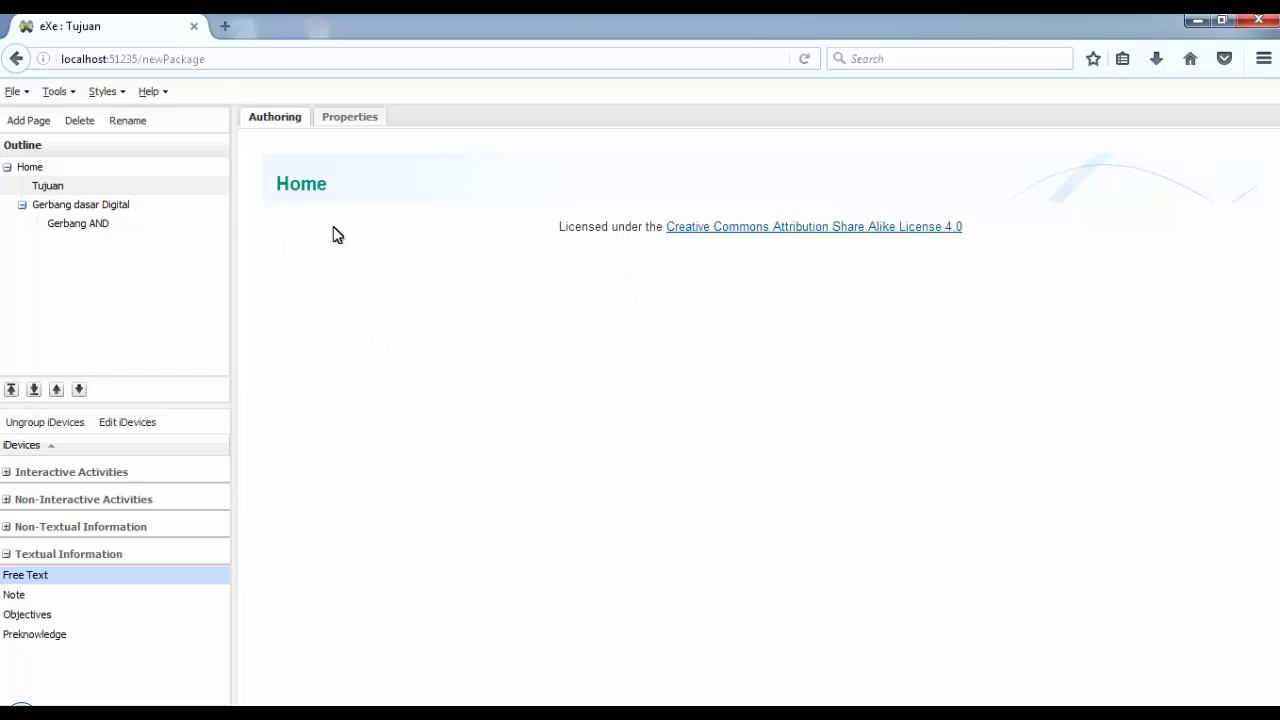
click(55, 187)
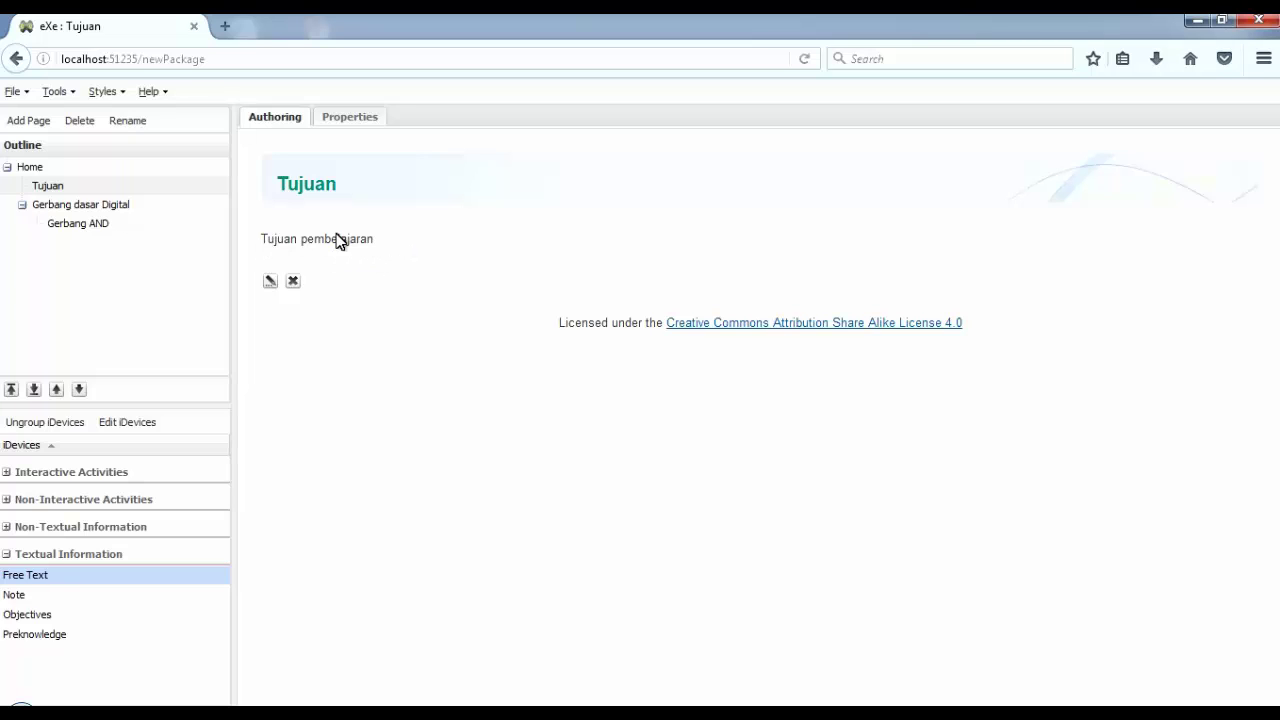
click(37, 172)
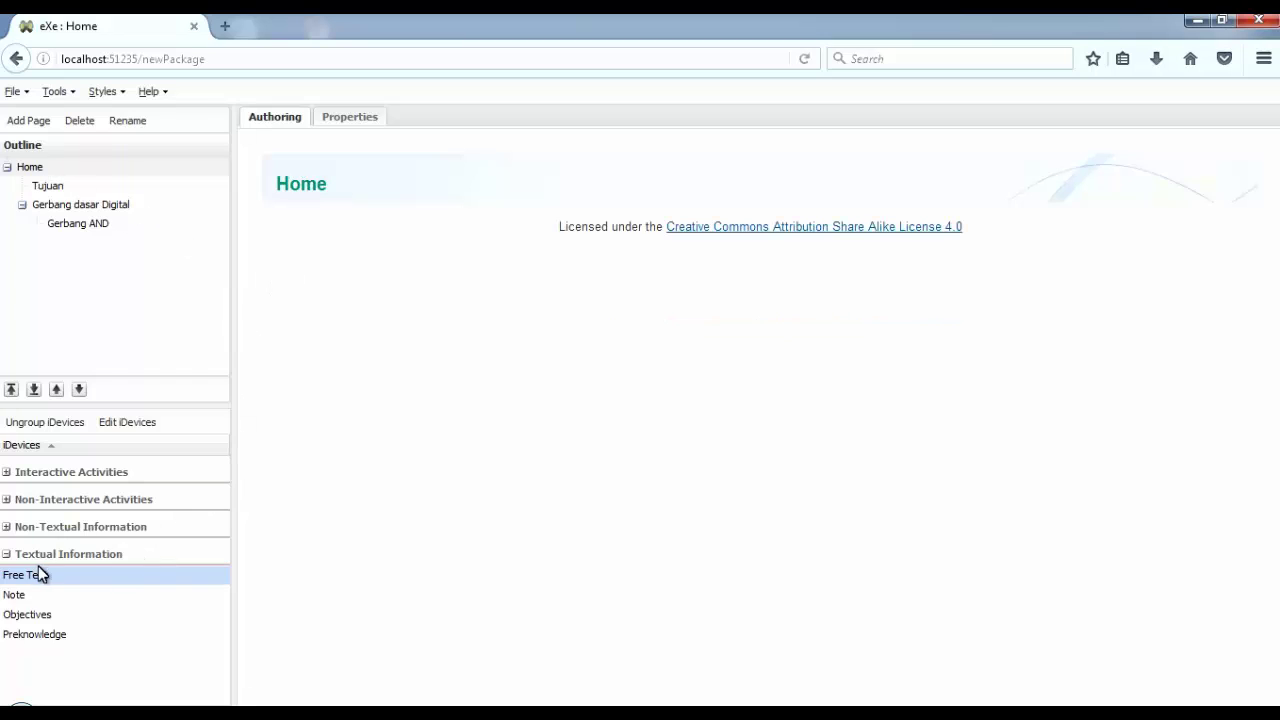
click(8, 474)
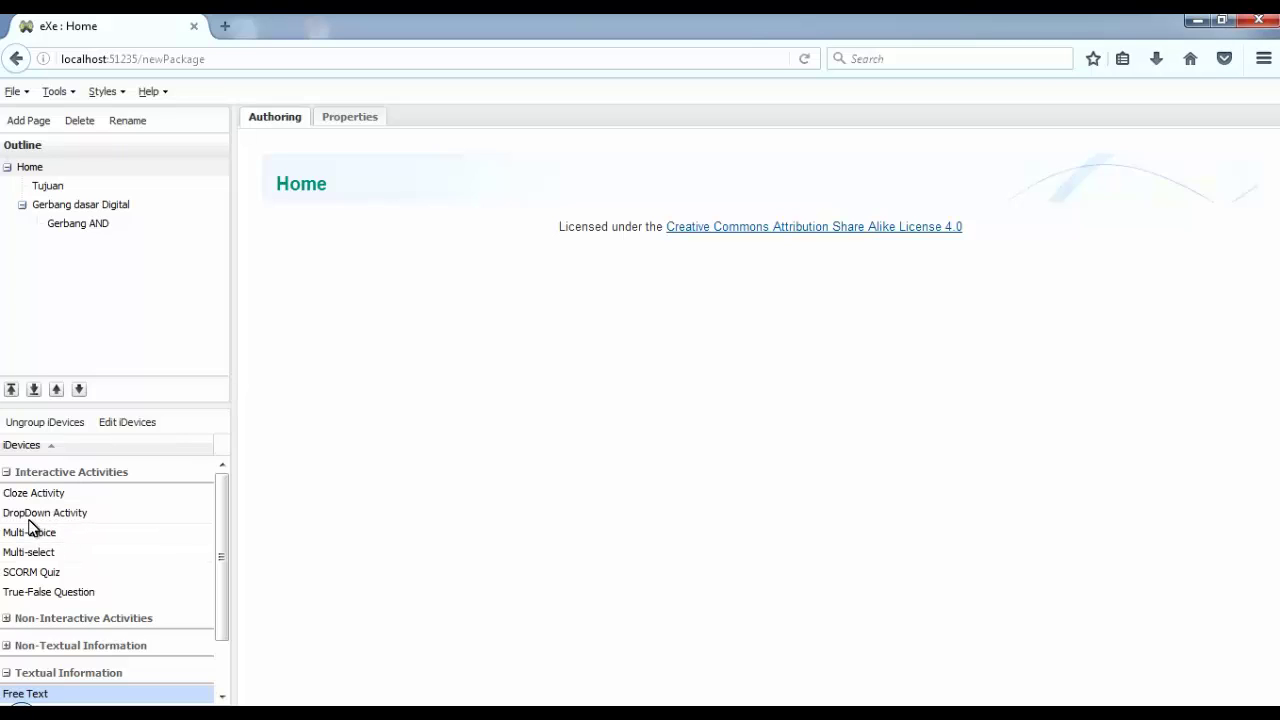
click(18, 469)
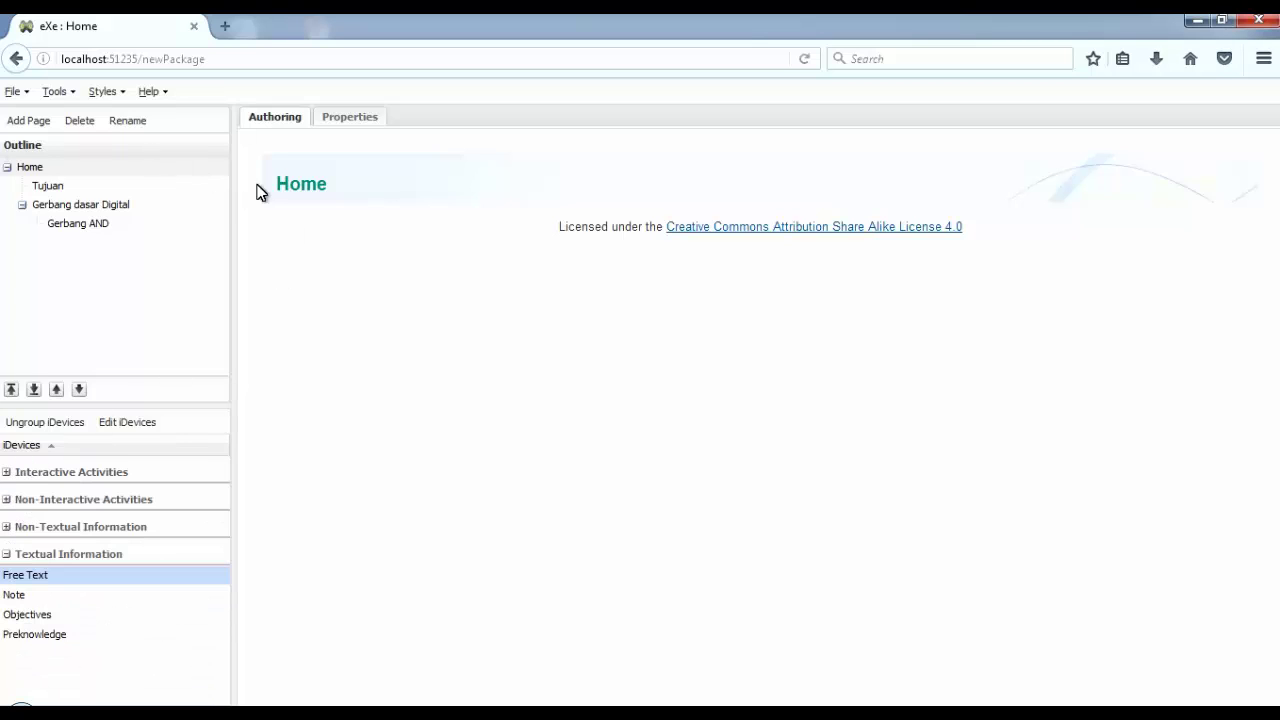
- Open the recent project TrainingBuatSoal.elp in place of the current package
click(27, 93)
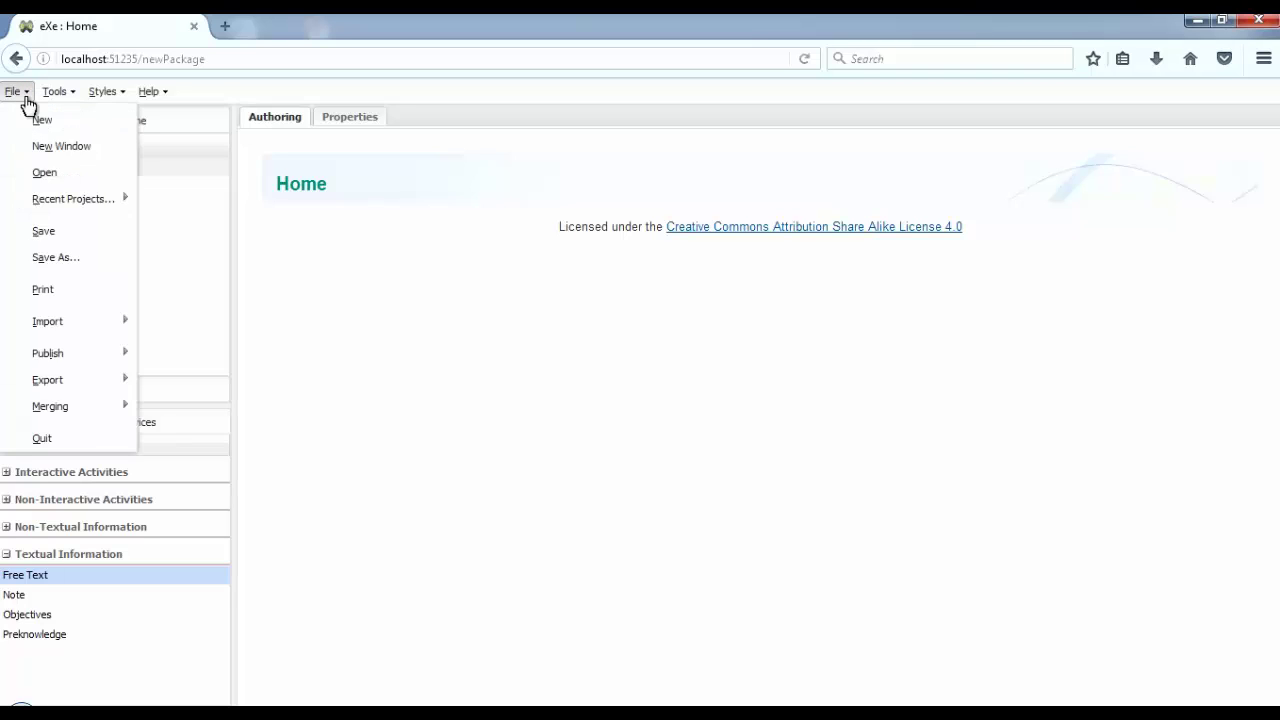
mouse_move(131, 207)
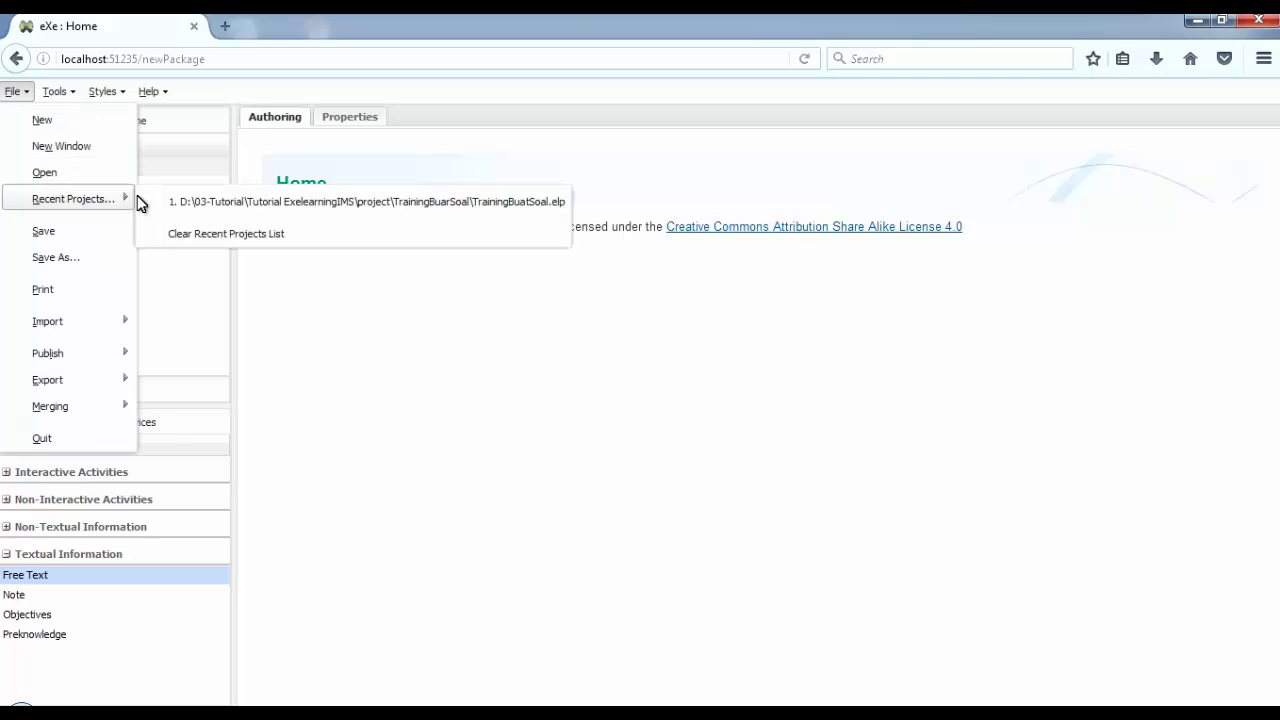
click(366, 205)
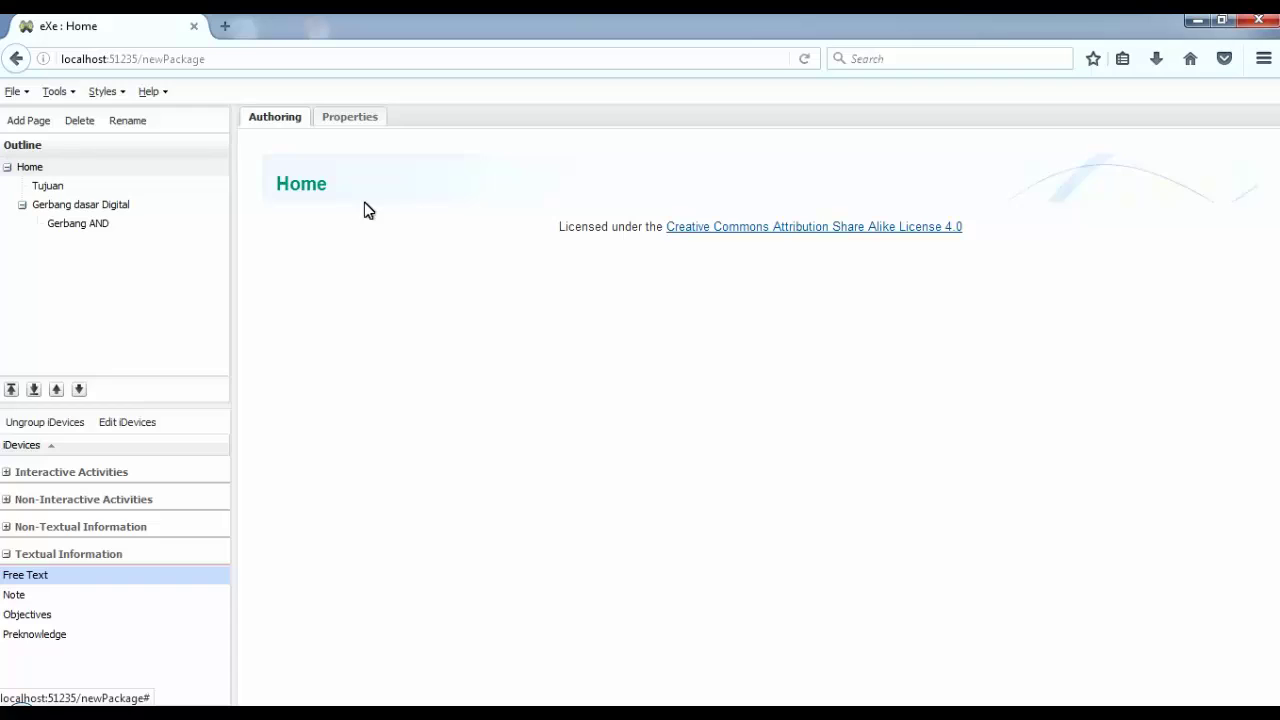
click(647, 430)
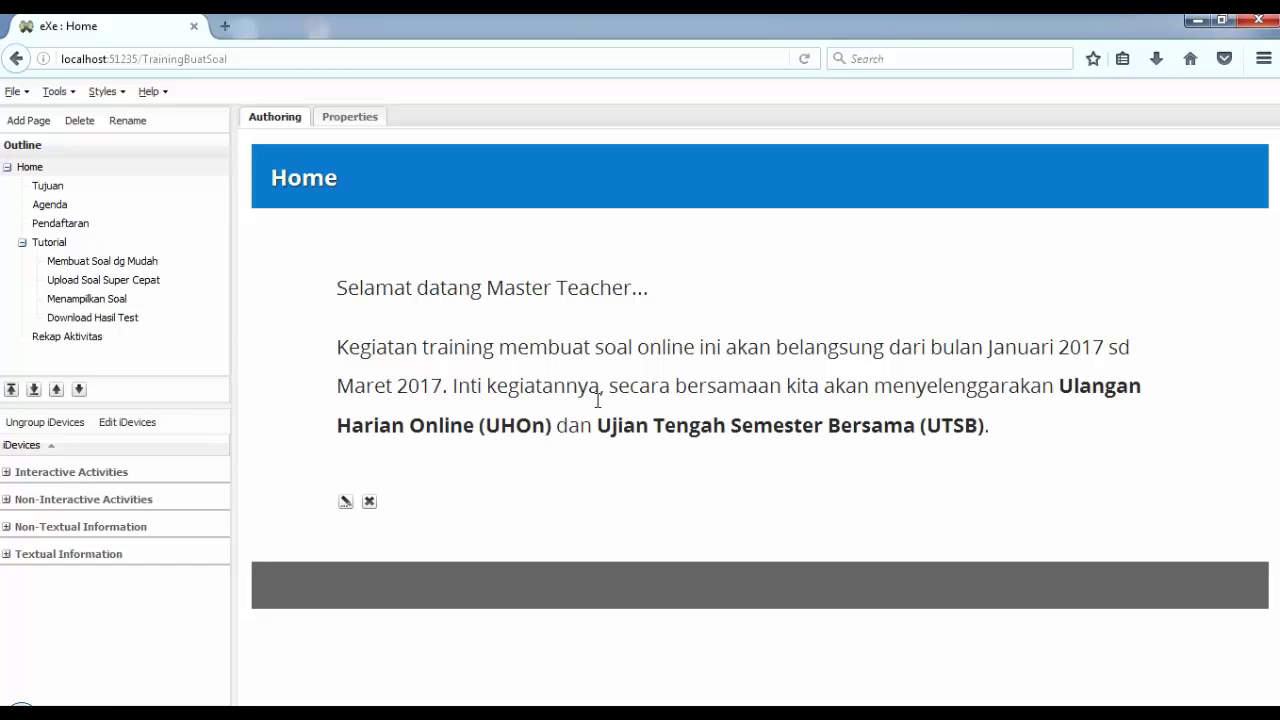
- Review the Tujuan page and the text, image and embedded video on the Membuat Soal dg Mudah page
click(67, 187)
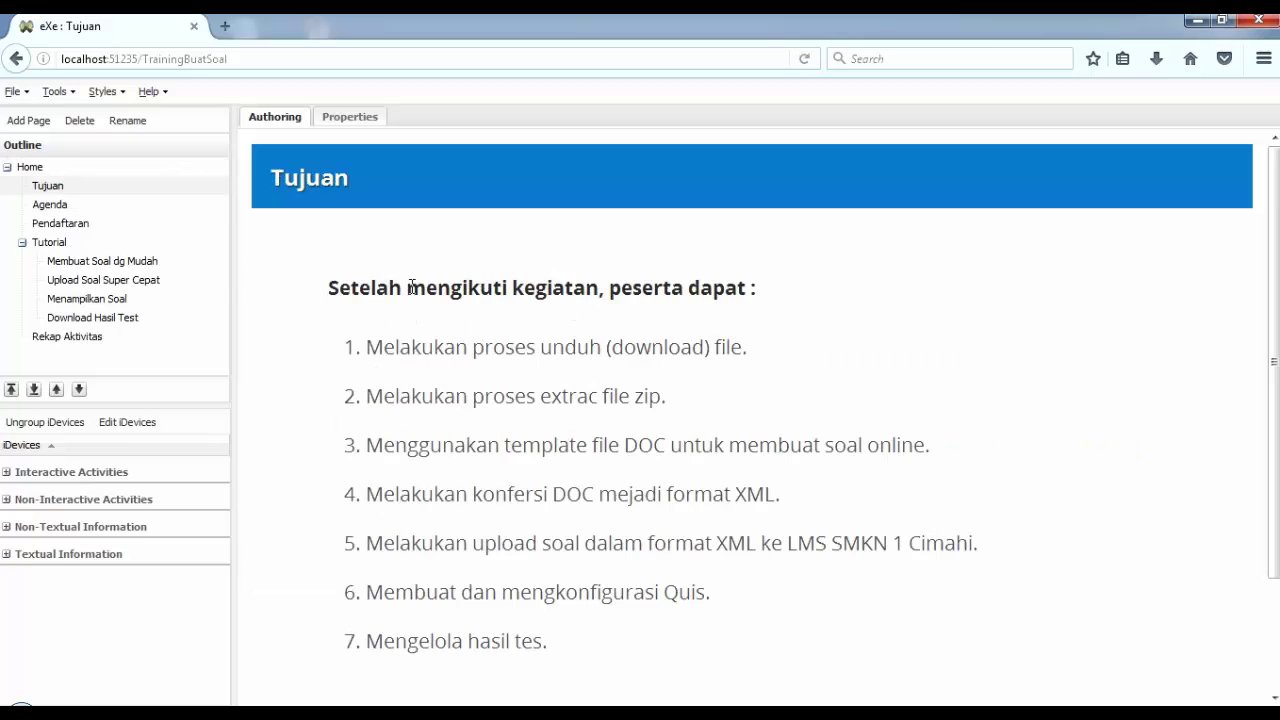
click(100, 266)
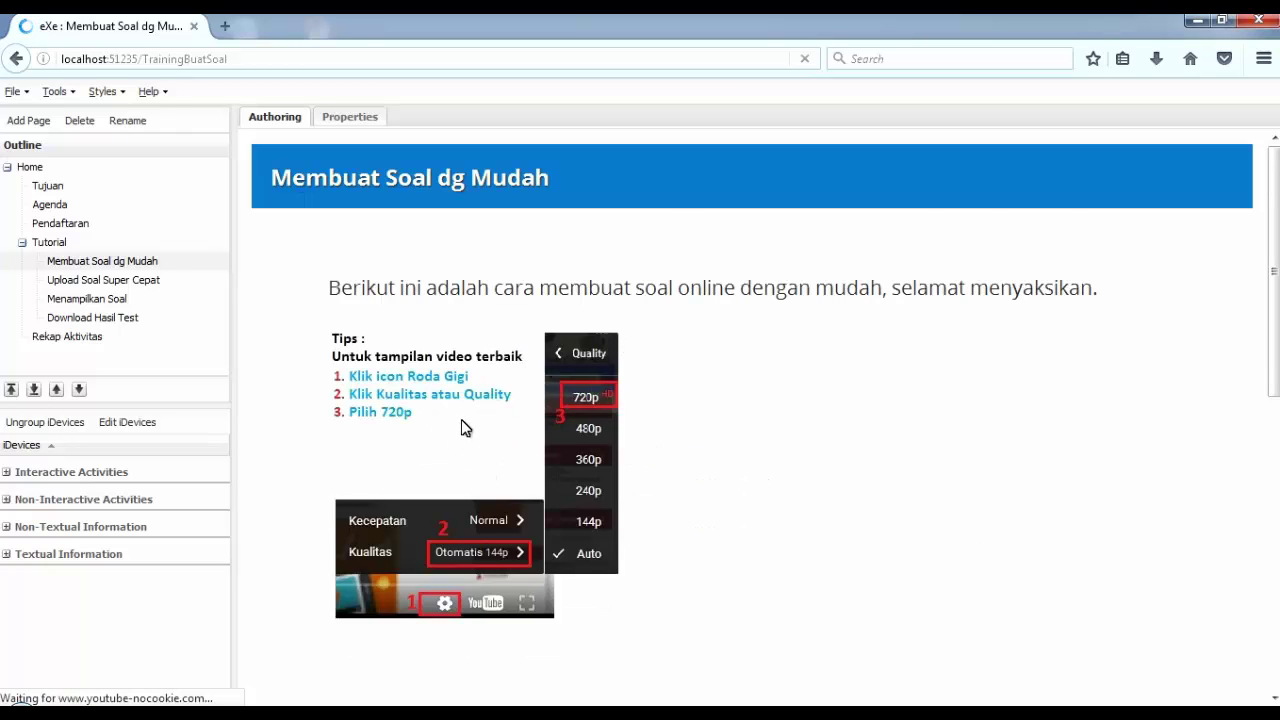
scroll(463, 428, down, 3)
scroll(463, 428, down, 2)
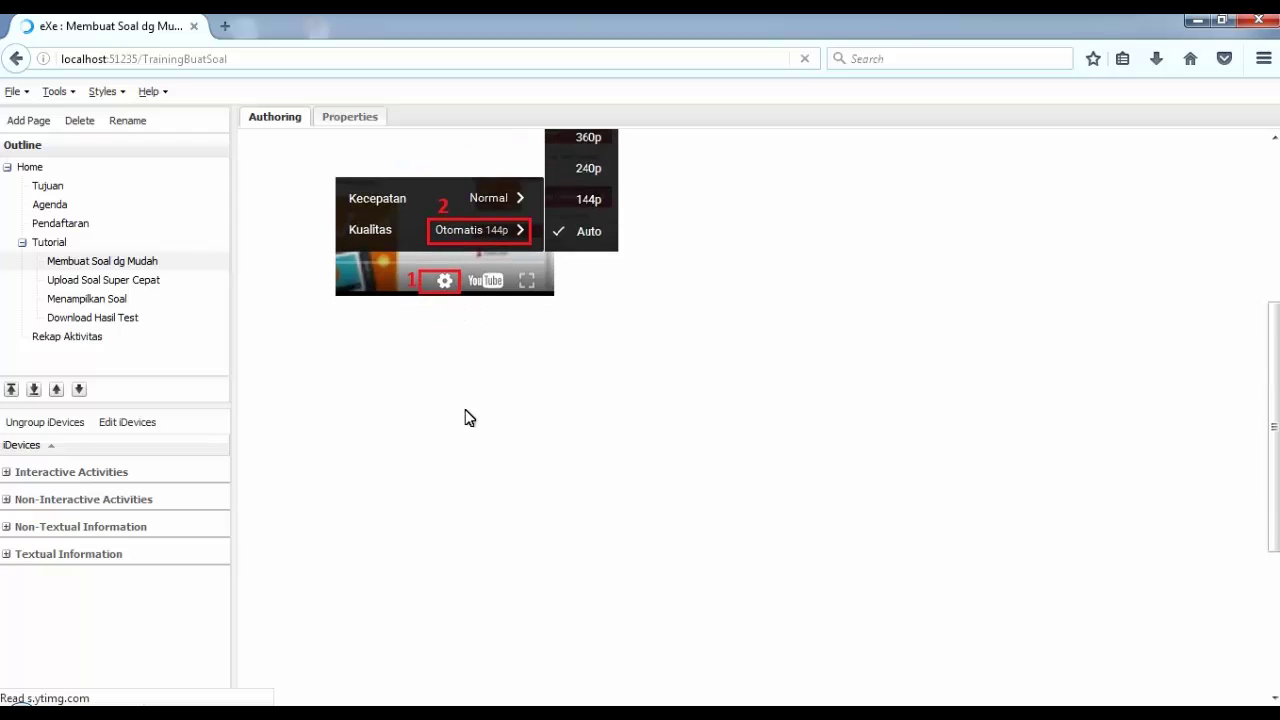
scroll(517, 405, up, 3)
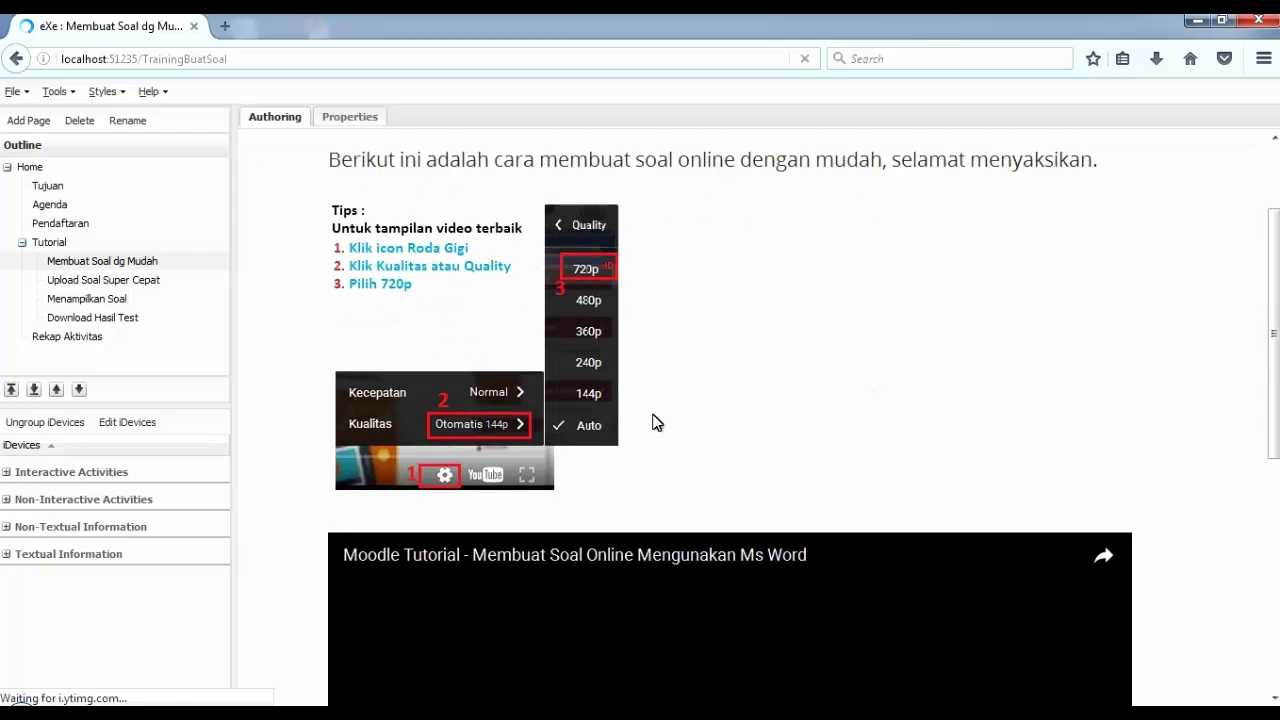
scroll(656, 422, down, 6)
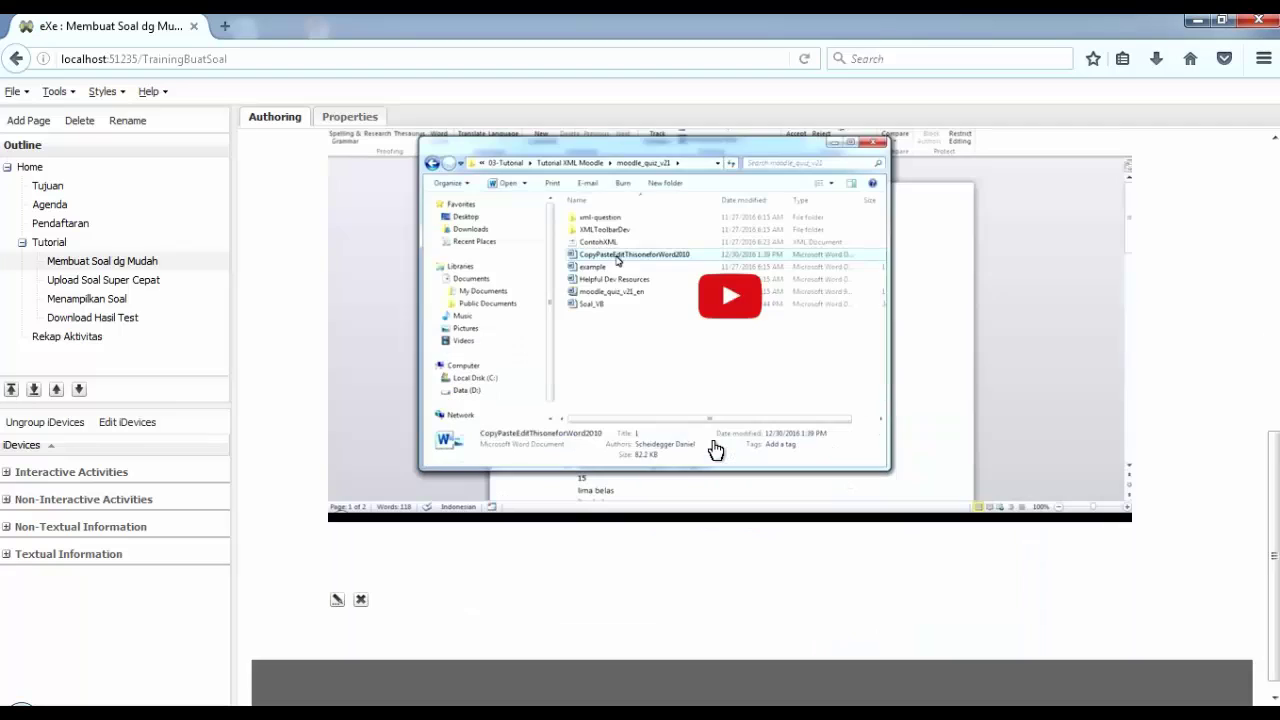
scroll(716, 450, up, 8)
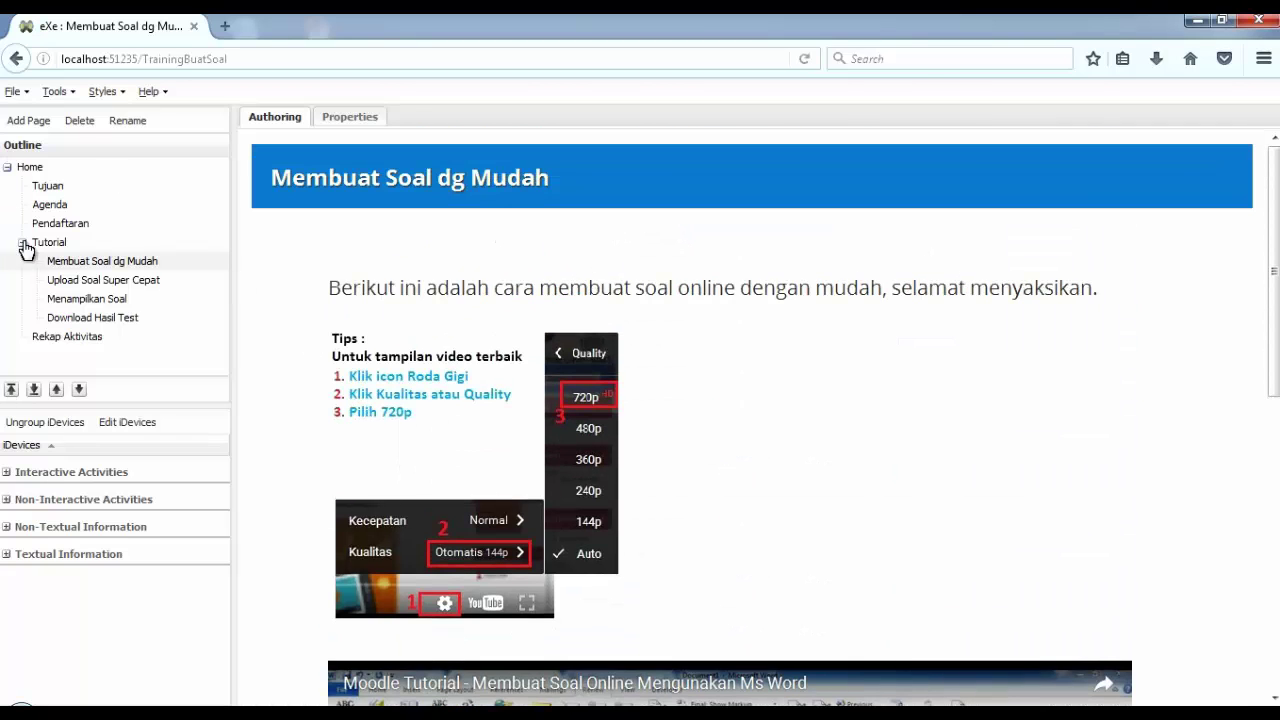
- Export the project as an IMS Content Package named "tes" to the Desktop folder
click(17, 92)
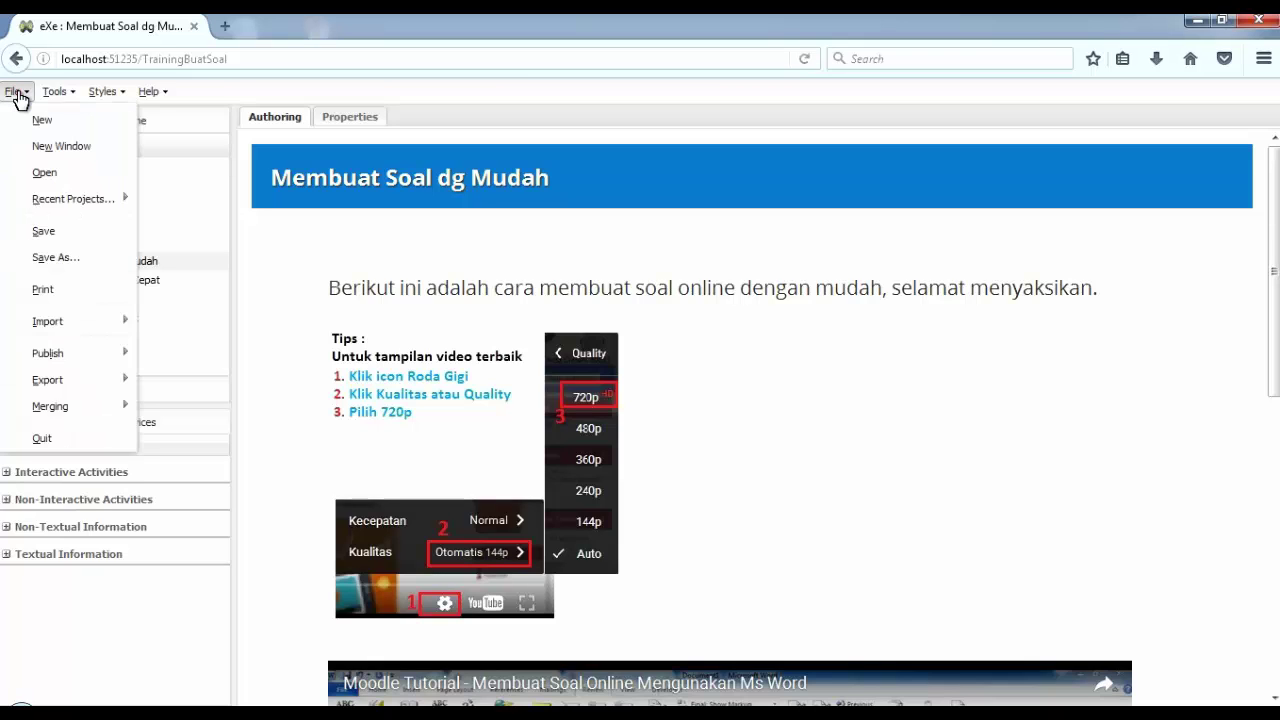
mouse_move(105, 386)
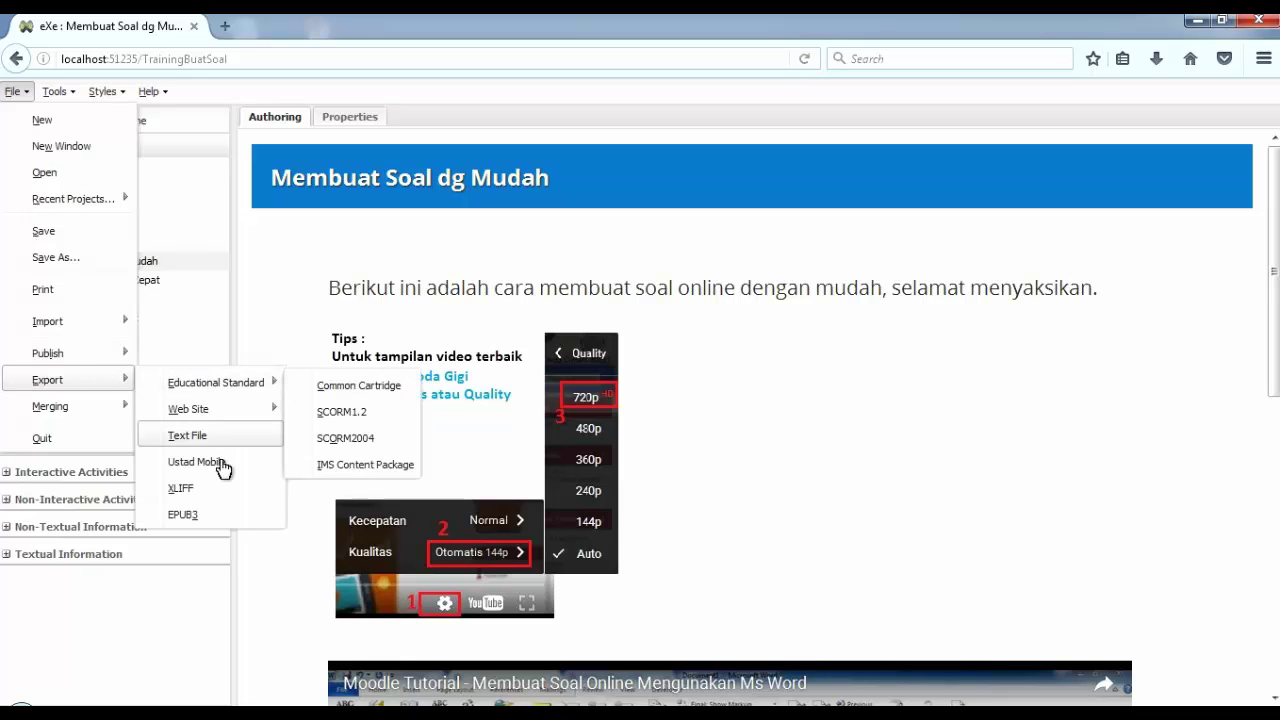
mouse_move(250, 392)
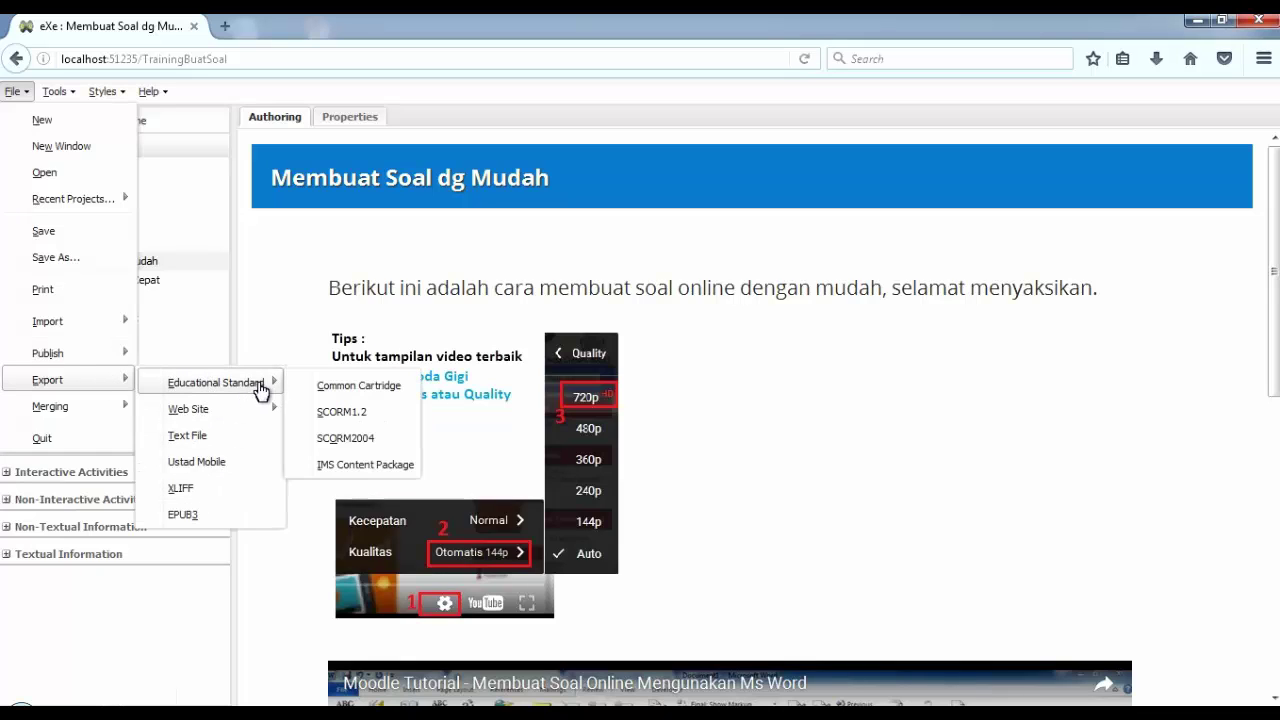
click(341, 465)
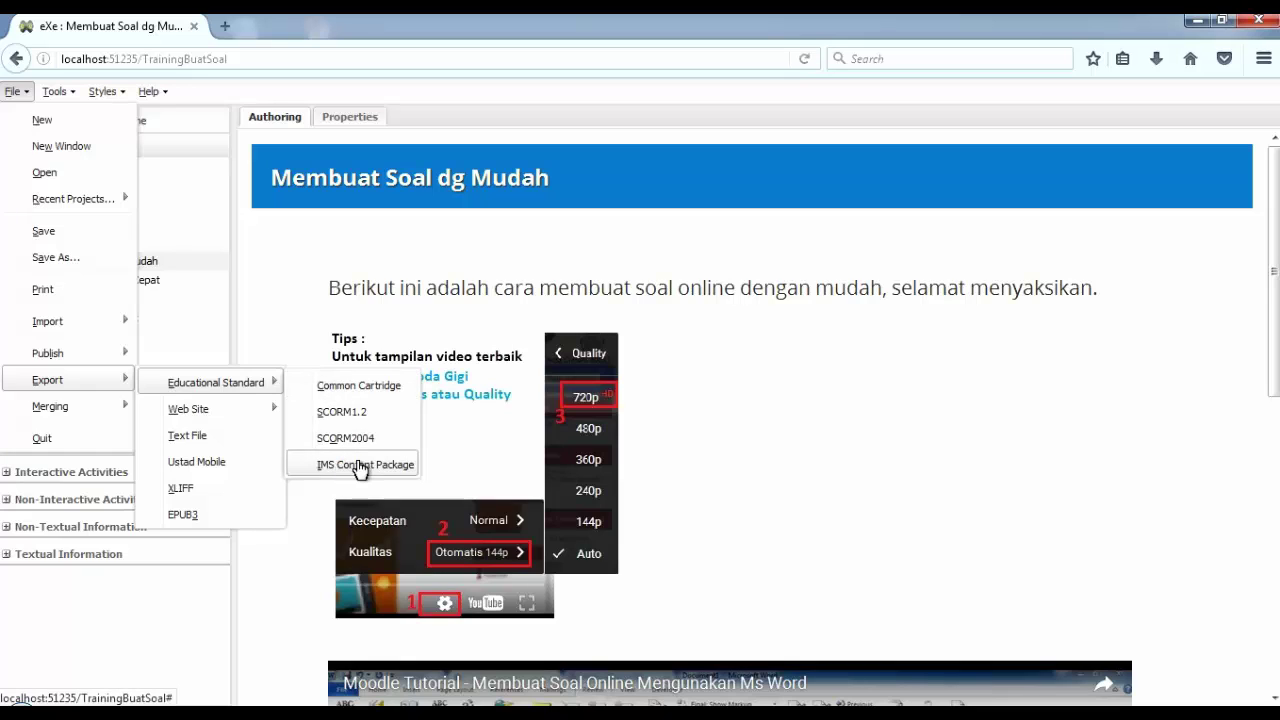
click(346, 466)
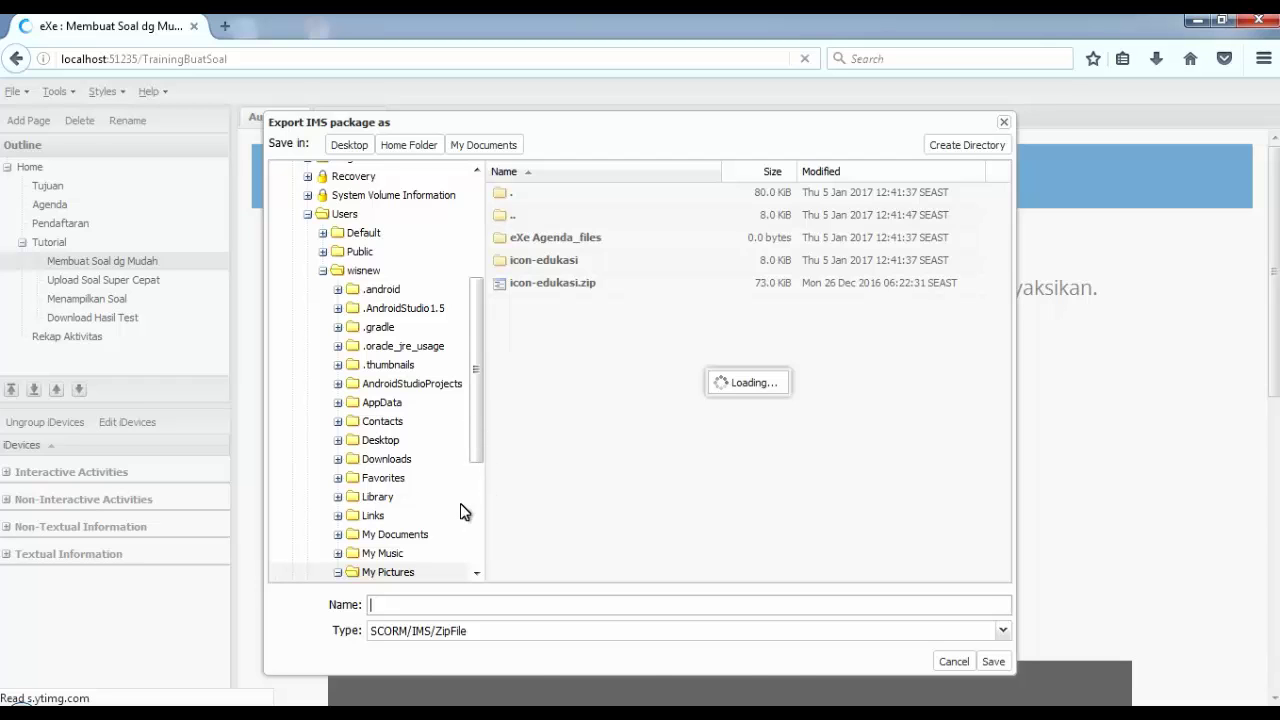
click(381, 442)
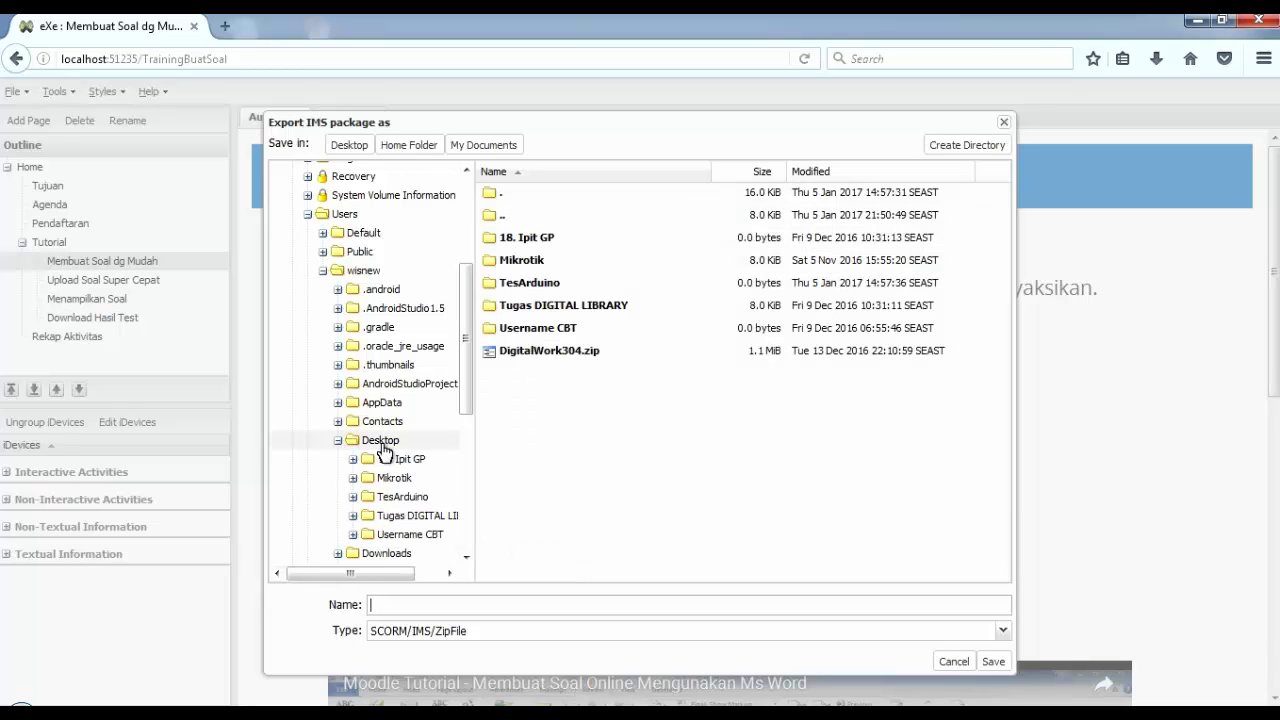
click(432, 608)
text(tes)
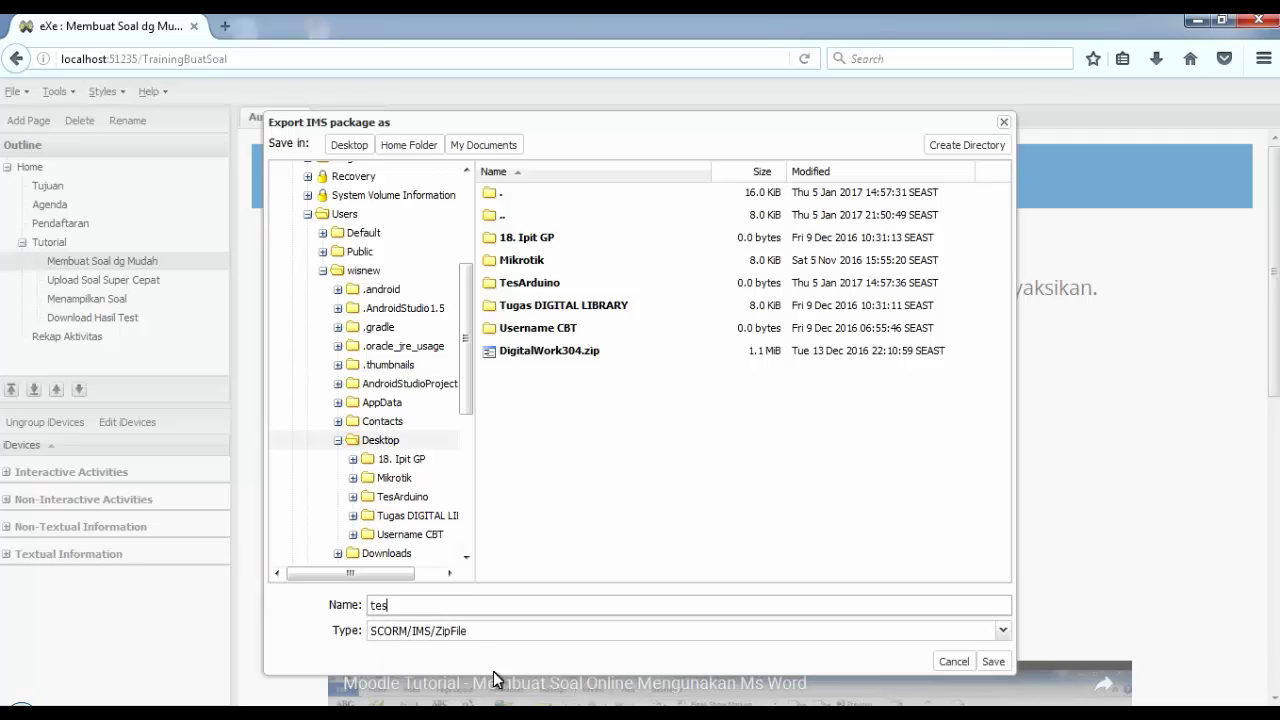
click(993, 662)
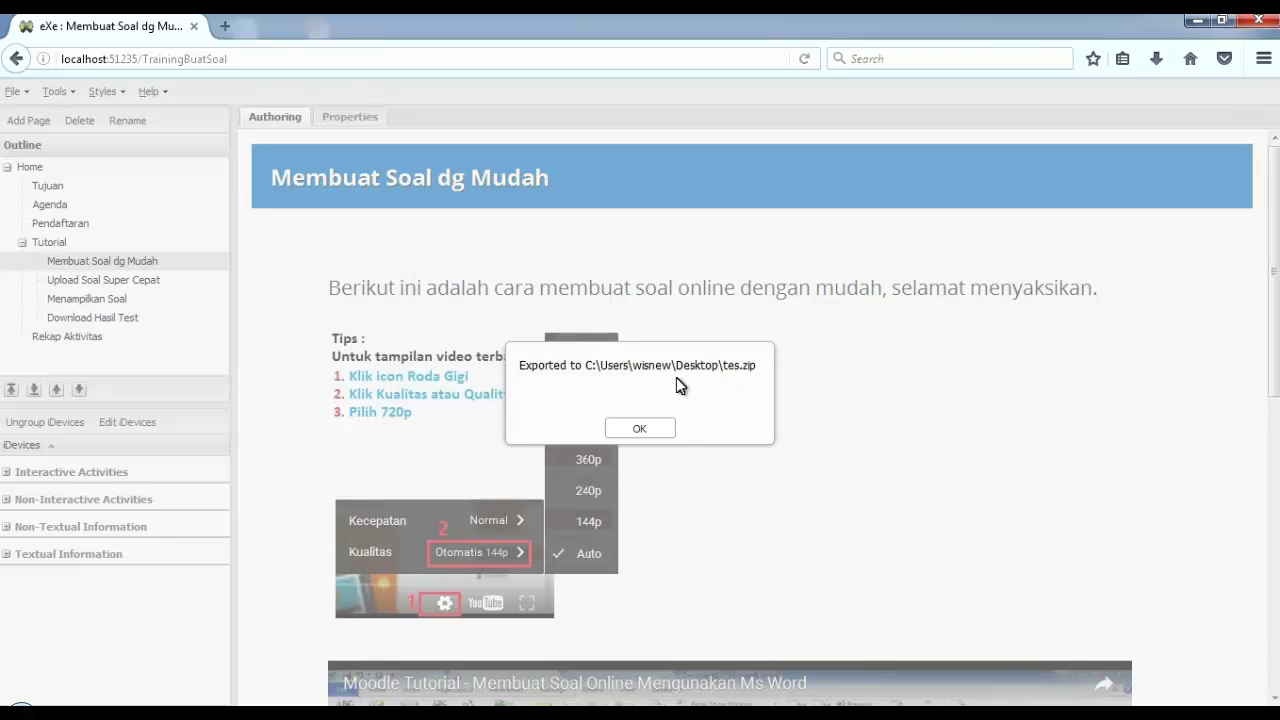
click(641, 429)
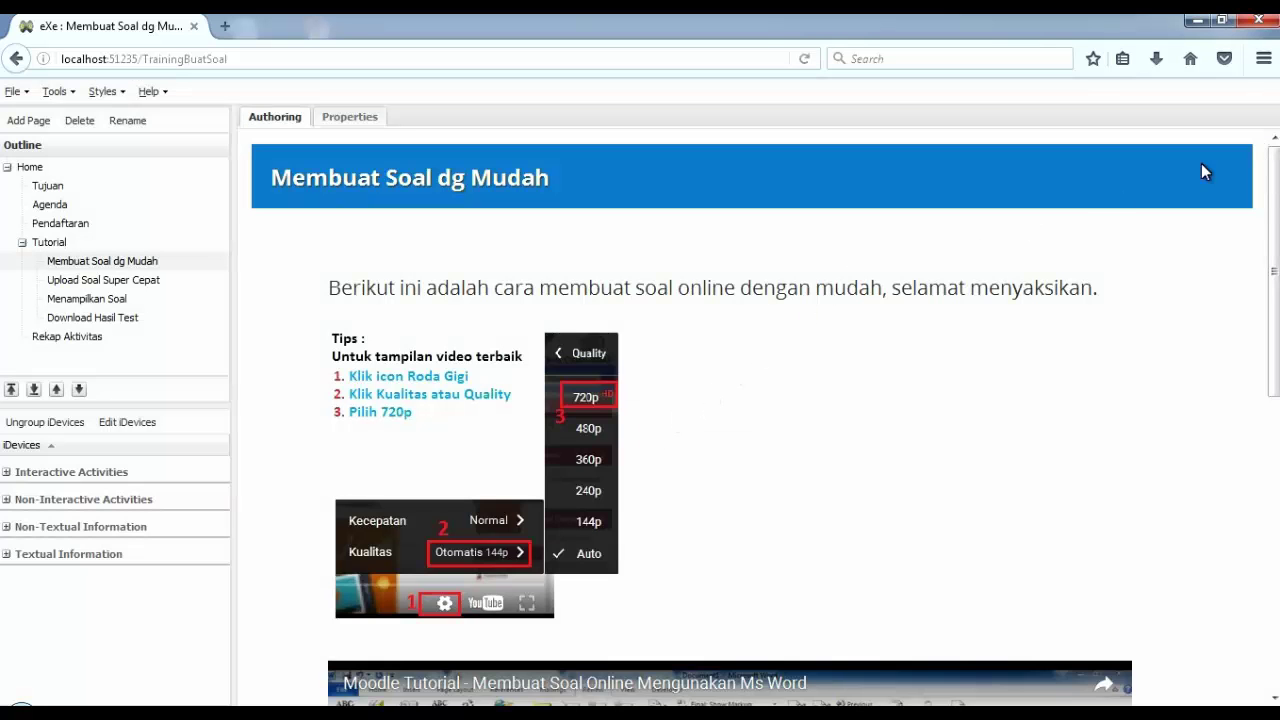
- Minimize the browser and move the exported tes archive to a free spot on the Windows desktop
click(1197, 21)
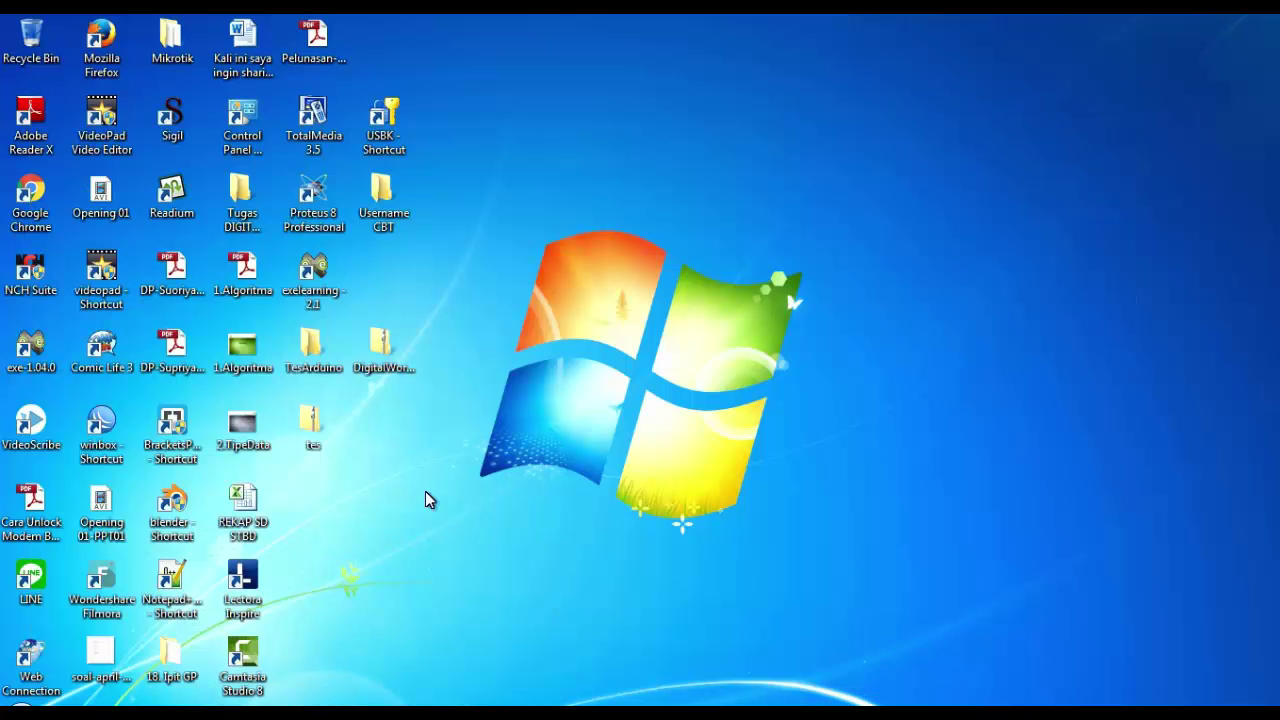
drag(314, 428, 459, 268)
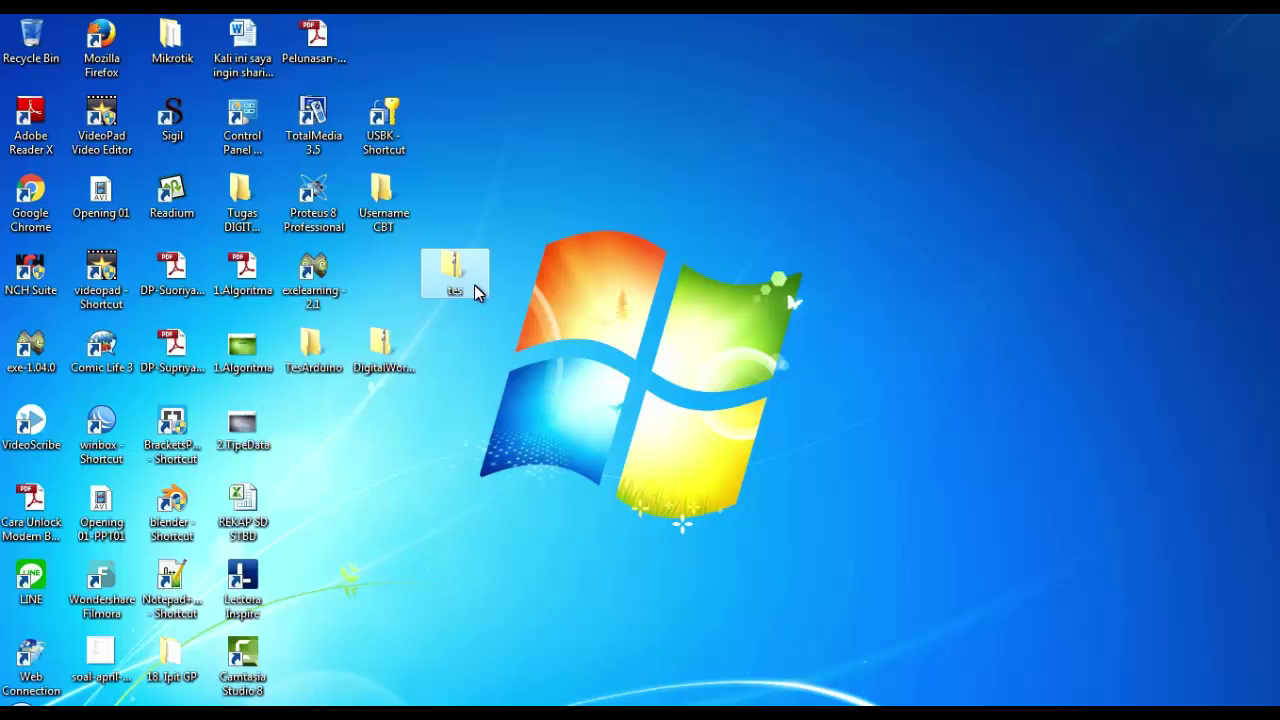
click(450, 284)
click(450, 285)
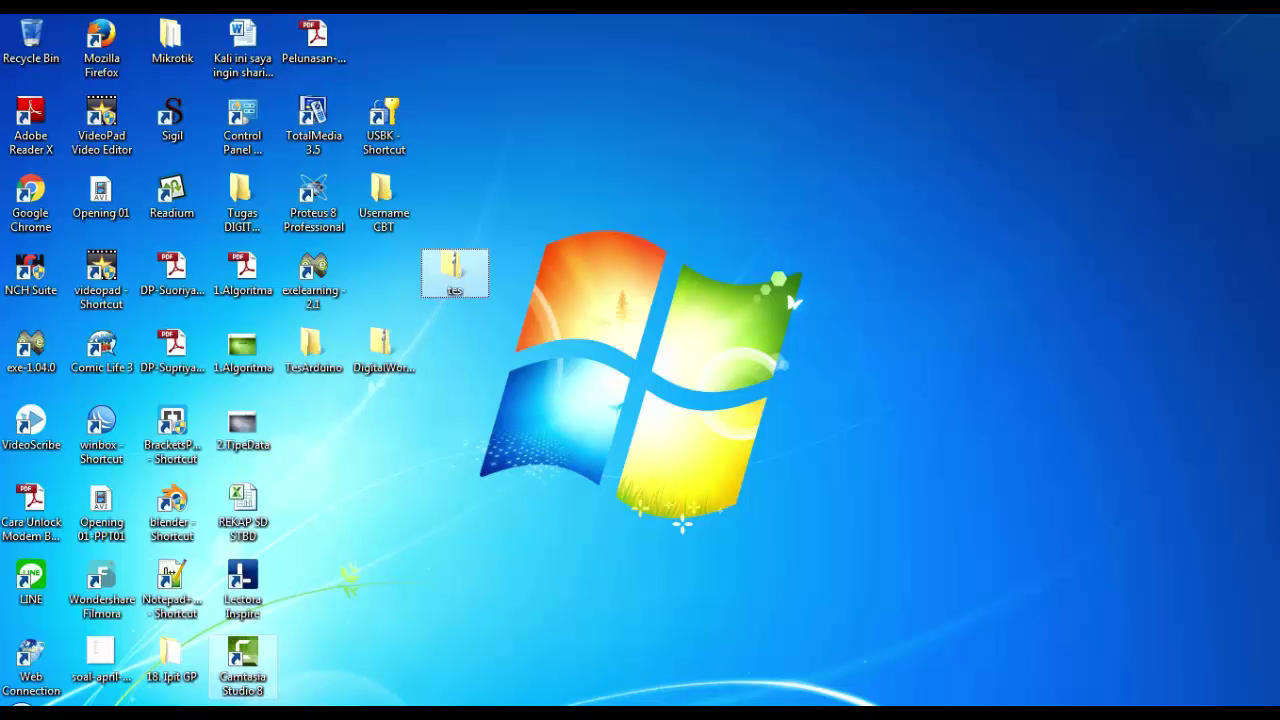
- Switch to the TEK-01 Moodle course in Chrome, turn editing on, and start an IMS Content Package resource in topic 2
click(236, 712)
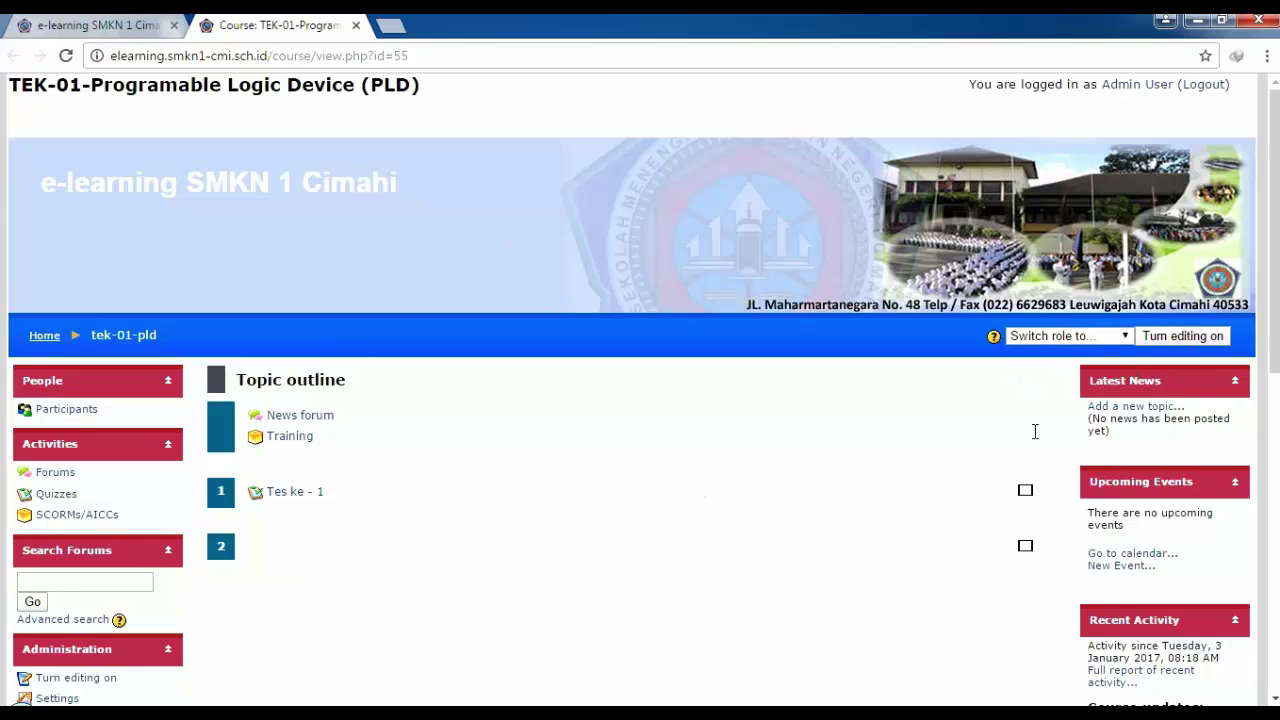
click(1204, 341)
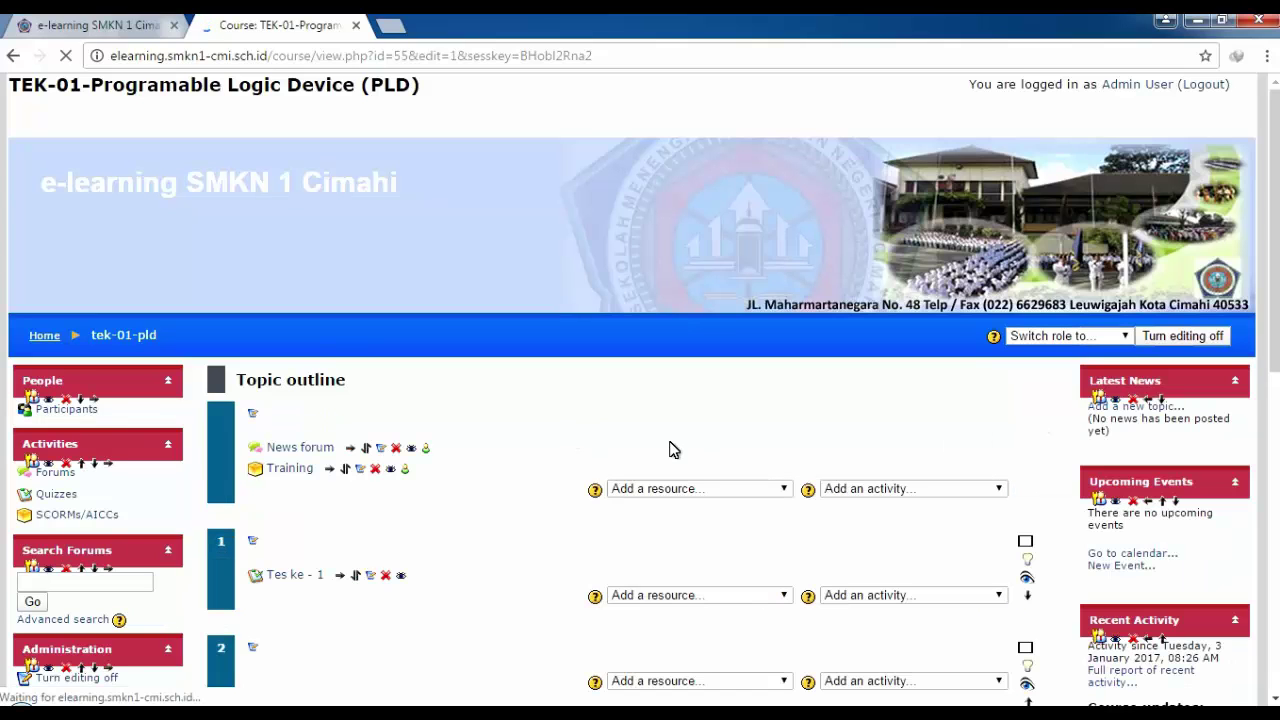
scroll(672, 449, down, 2)
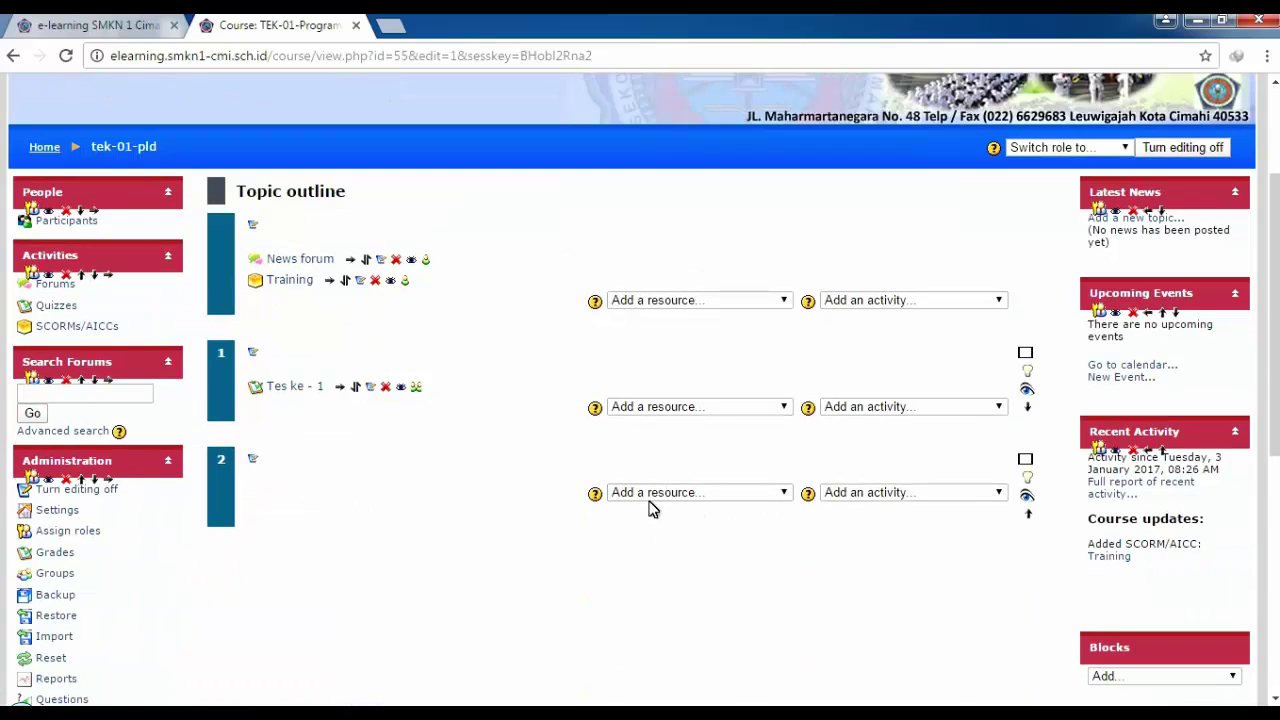
click(772, 496)
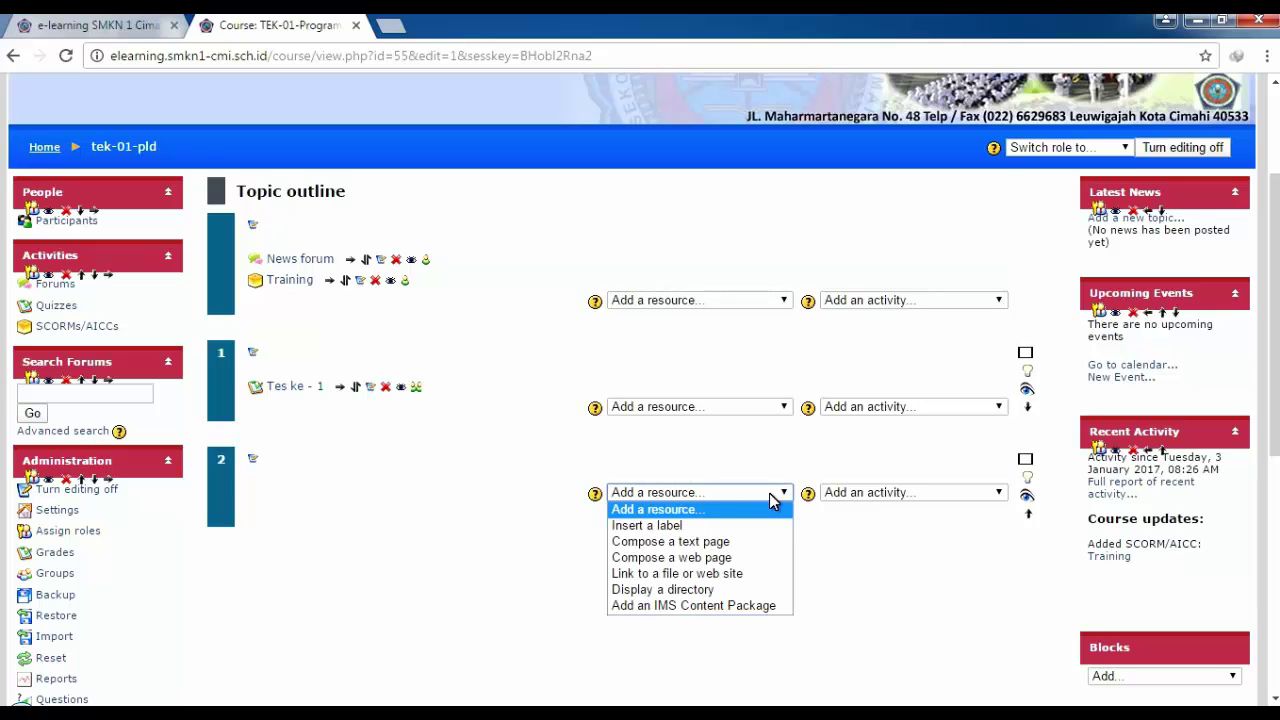
click(729, 606)
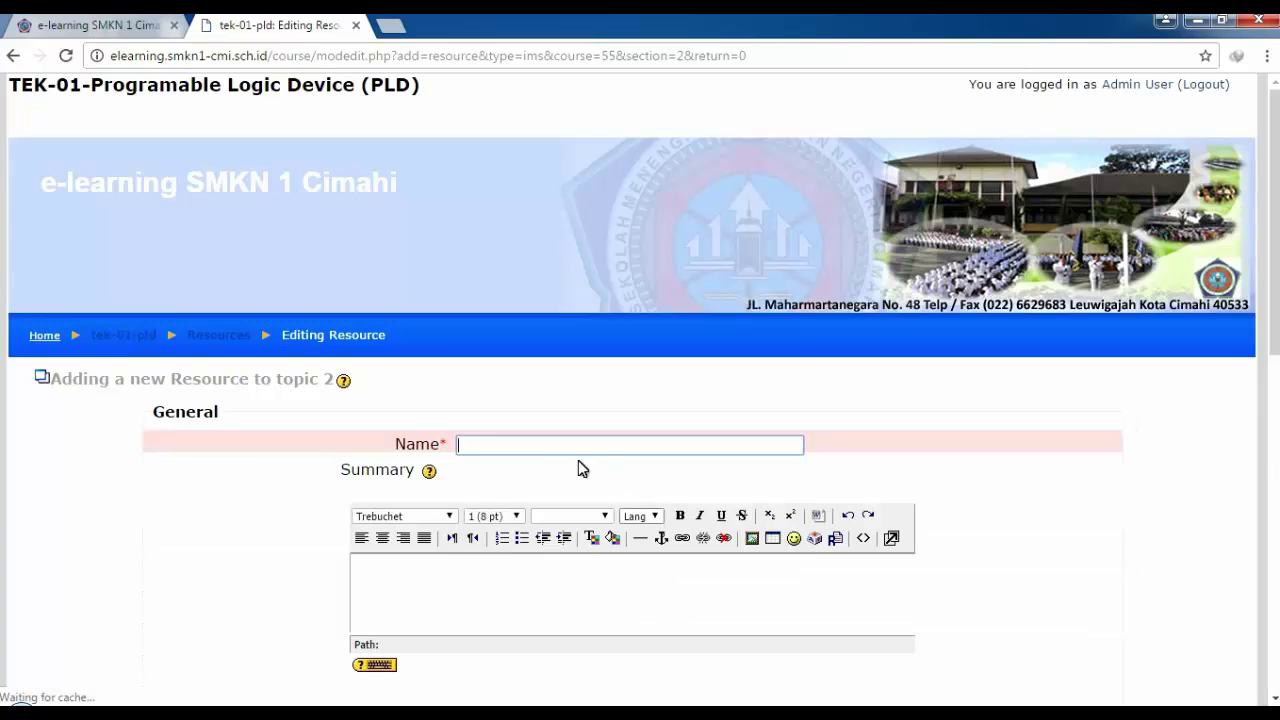
- Name the resource "Contoh IMS" and enter the summary "Contoh ims aja"
click(489, 443)
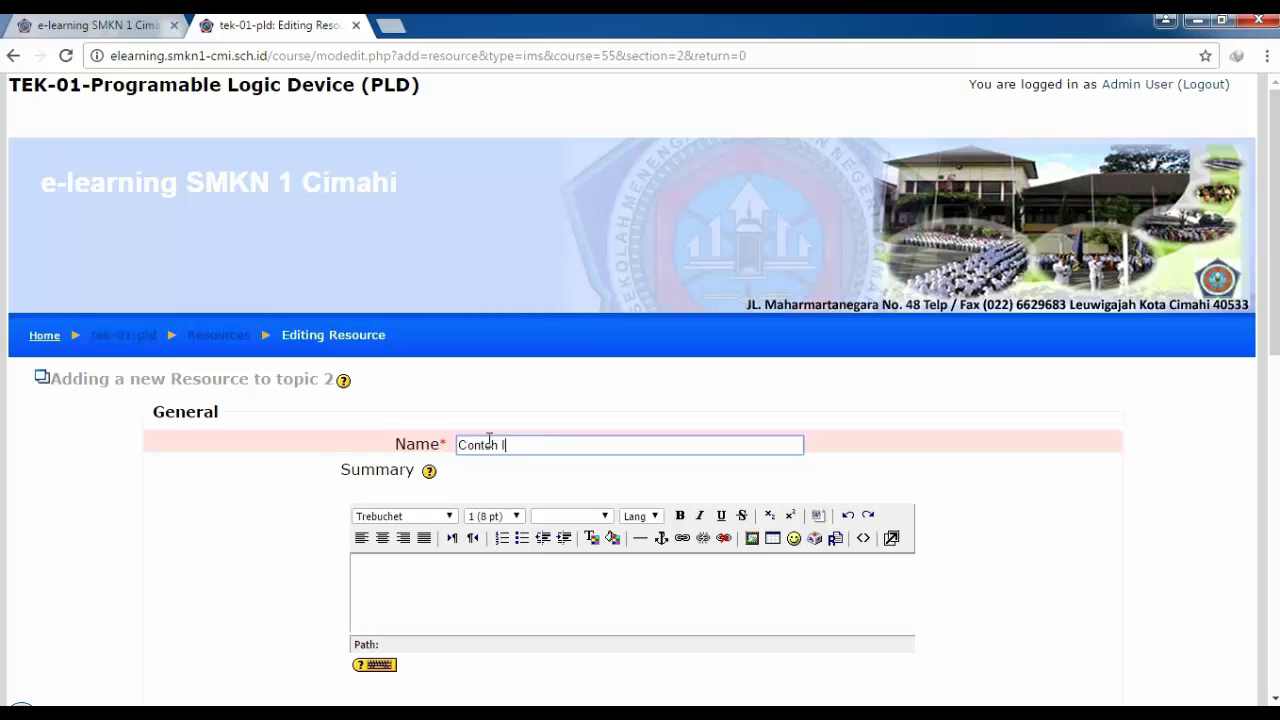
scroll(510, 540, down, 2)
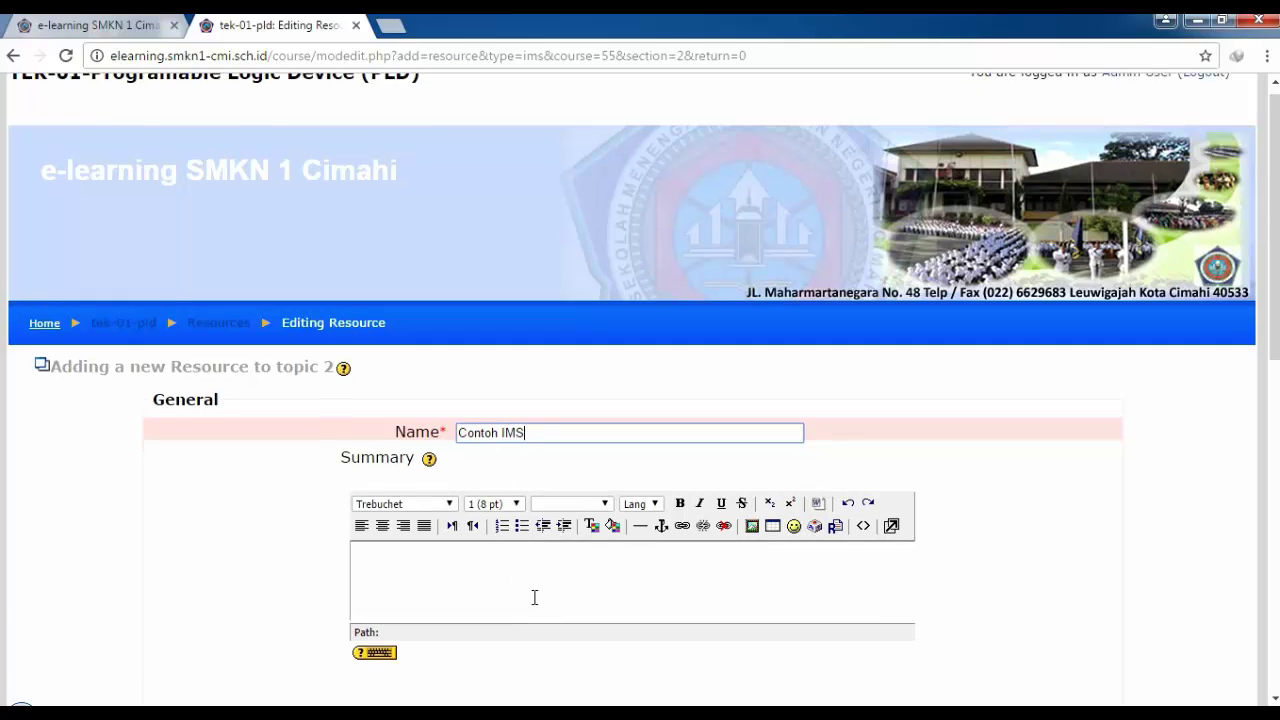
click(549, 406)
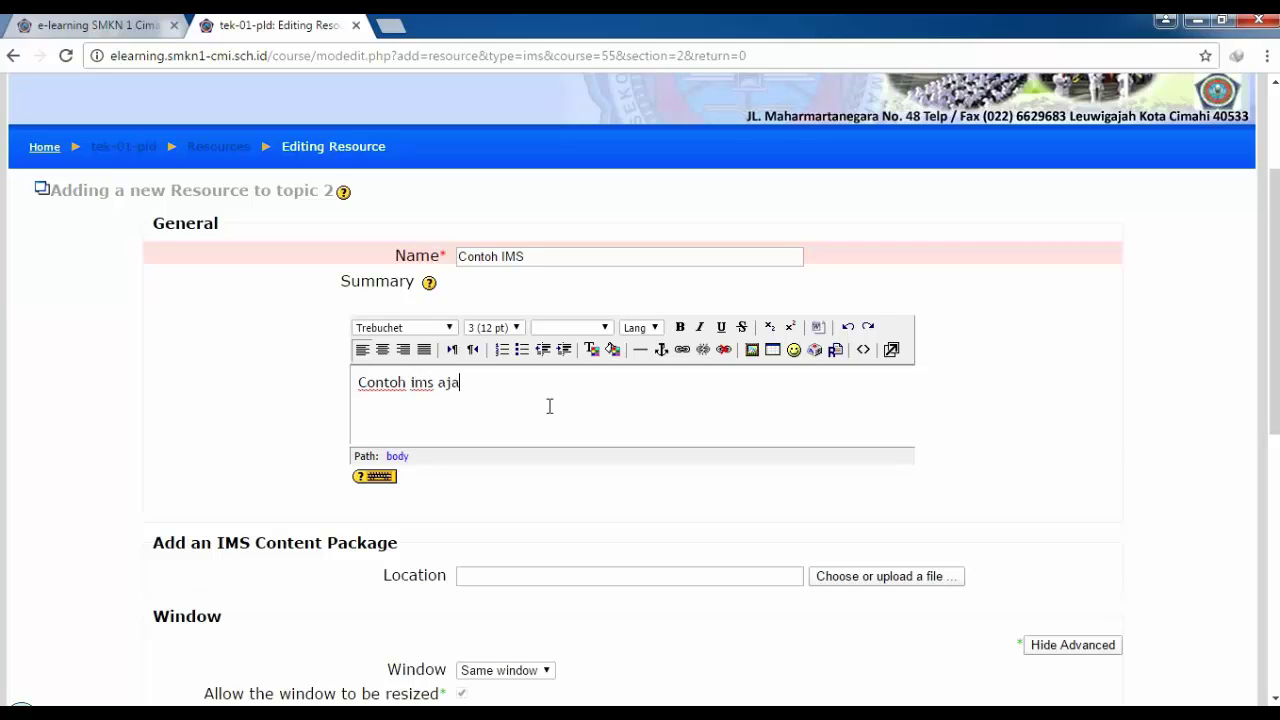
- Browse the course files for the IMS package location and start uploading a new file
scroll(549, 406, down, 1)
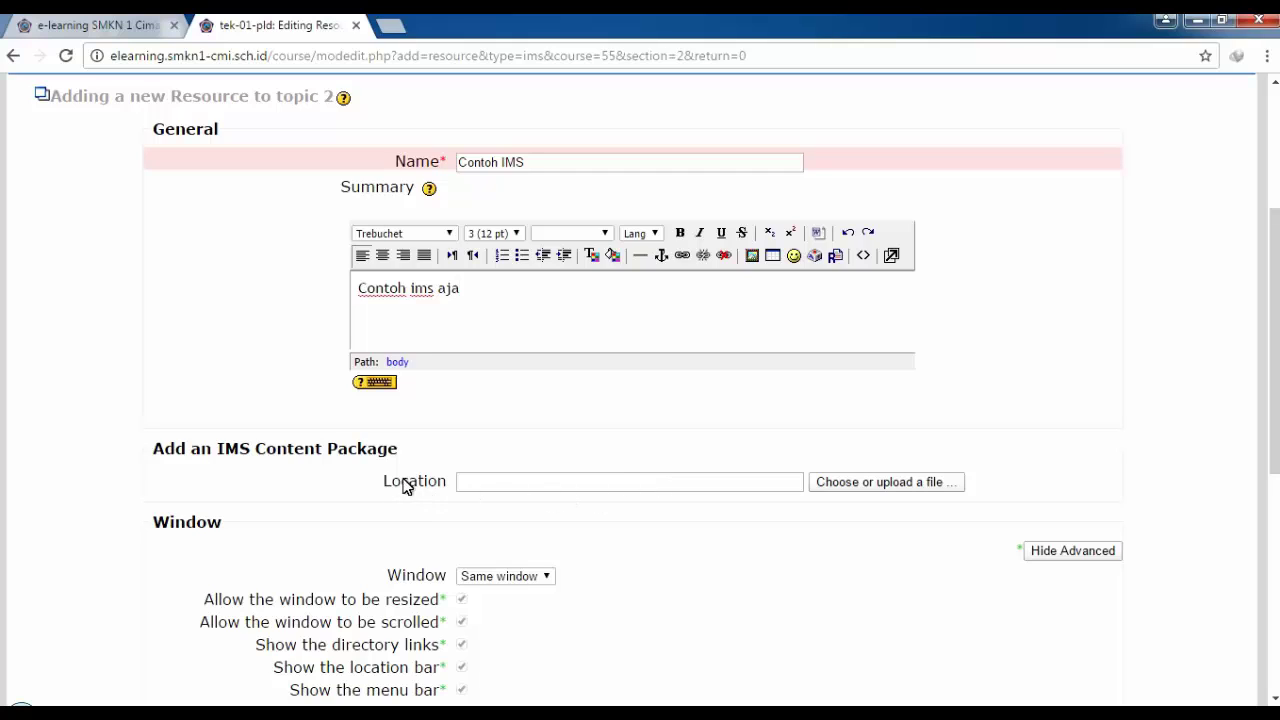
click(835, 486)
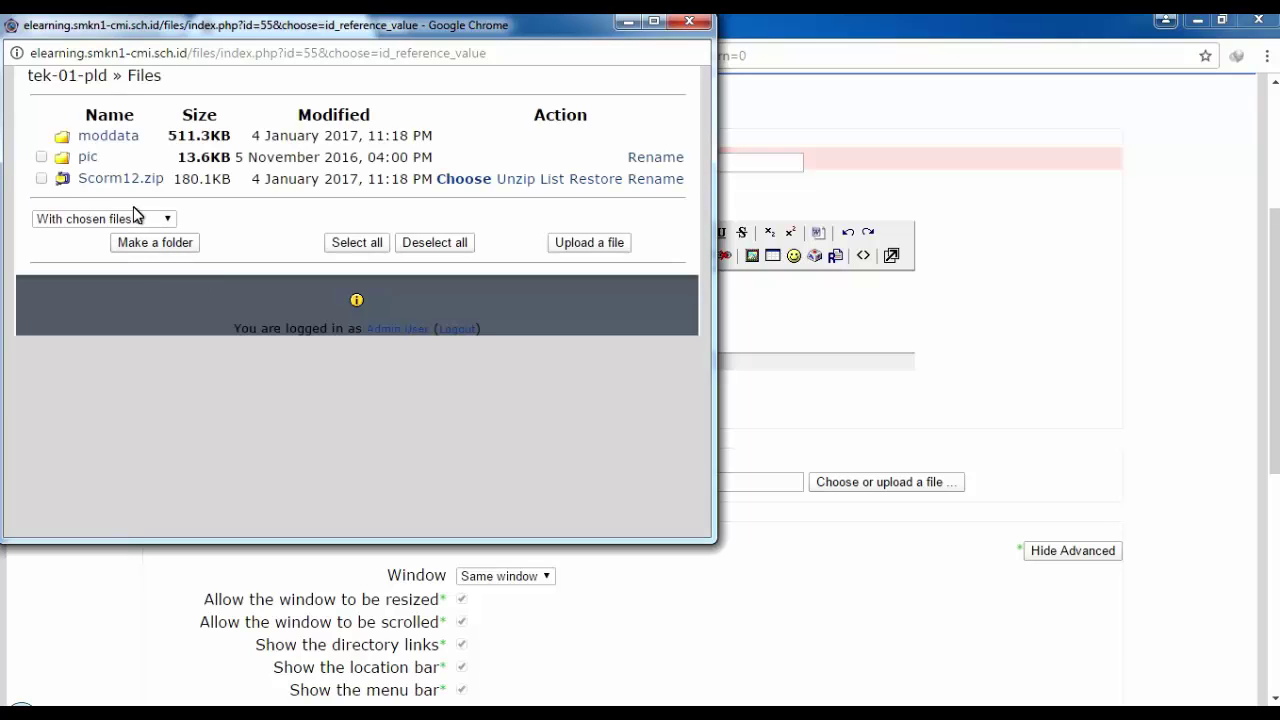
click(566, 244)
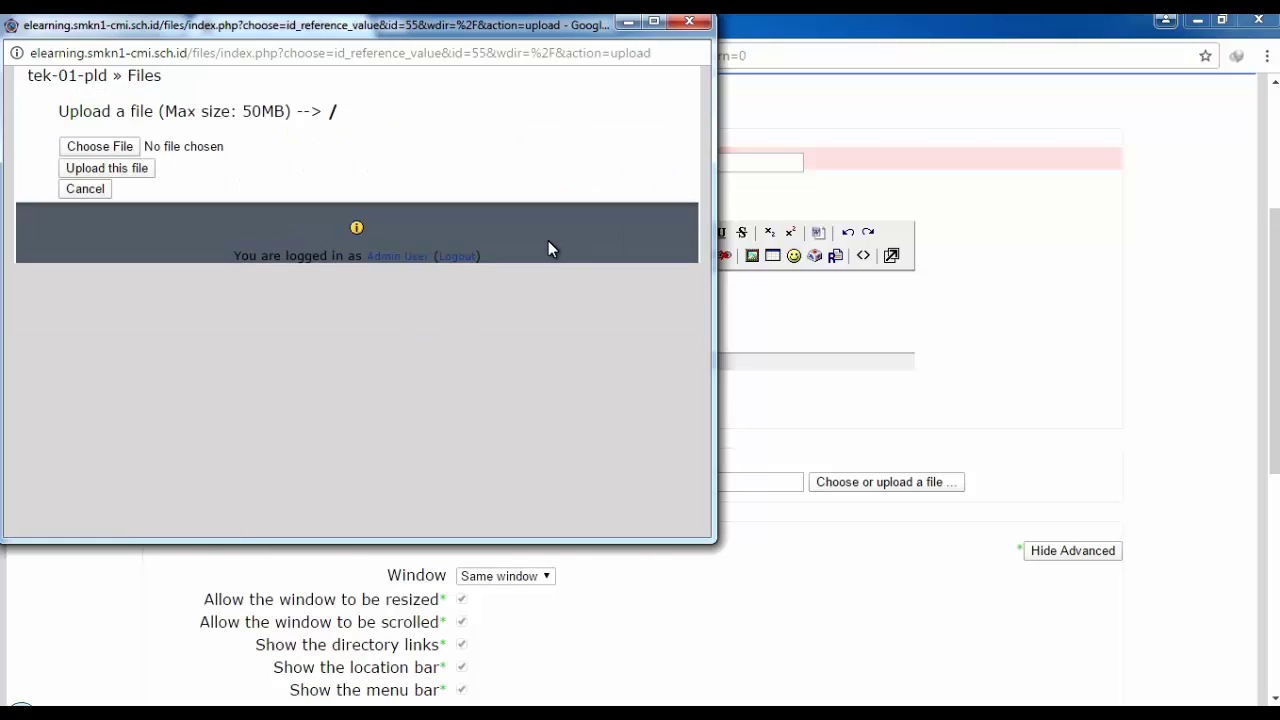
- Select tes.zip from the Desktop folder as the file to upload
click(116, 148)
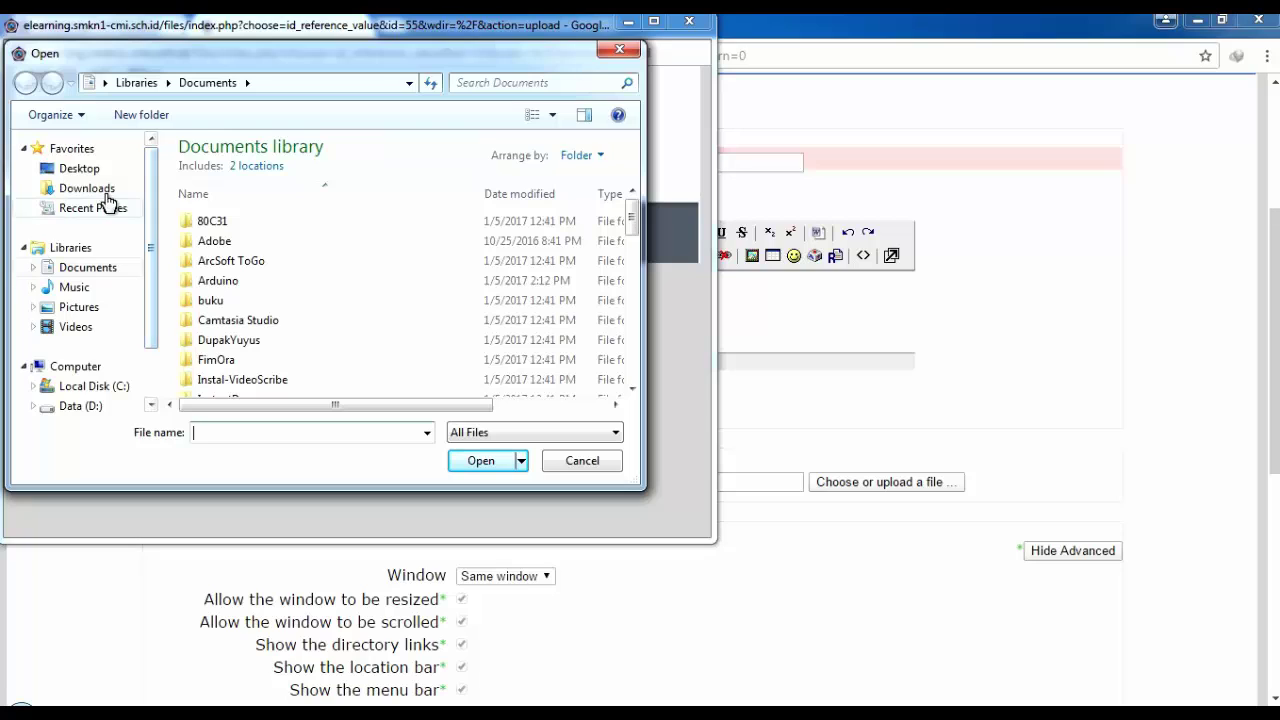
click(86, 172)
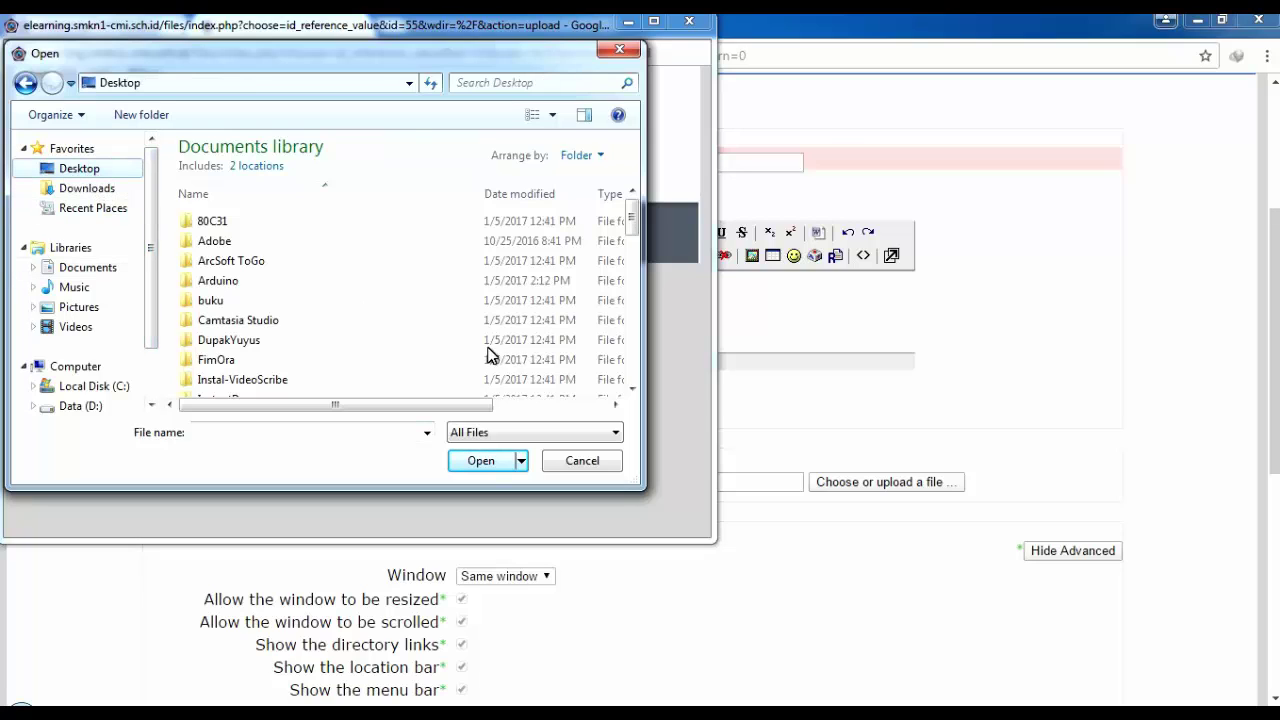
click(354, 318)
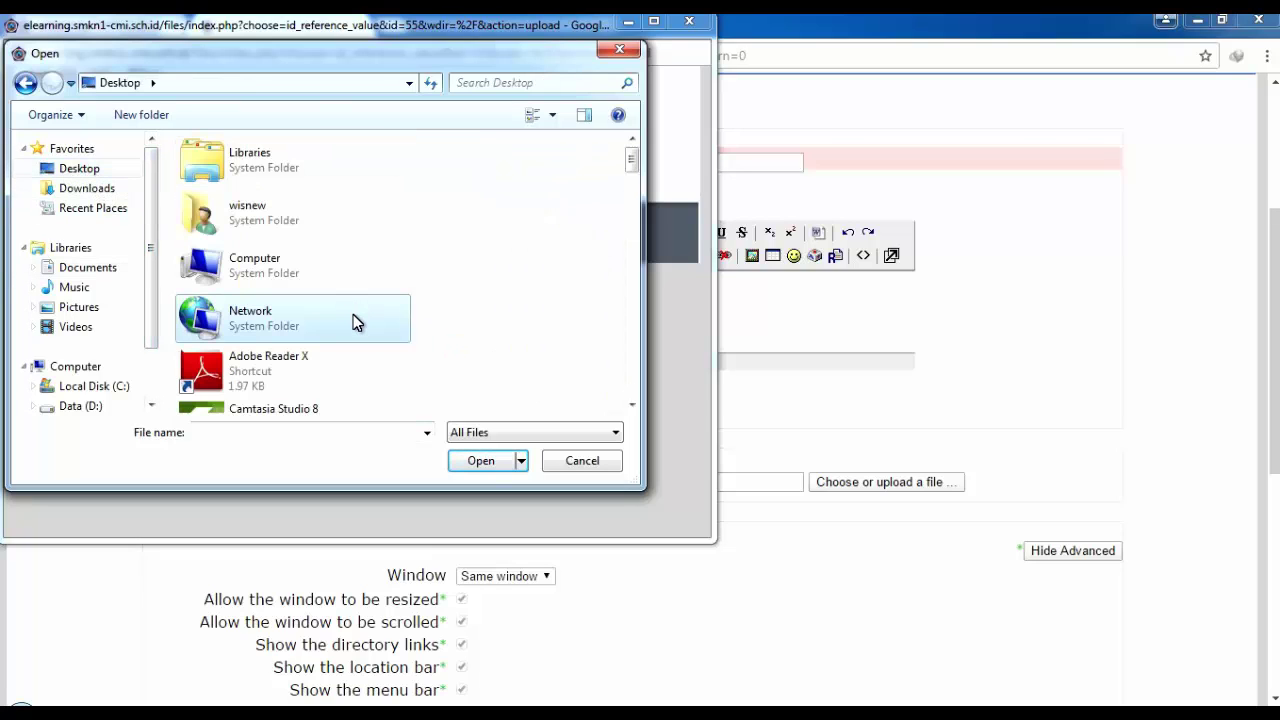
key(t)
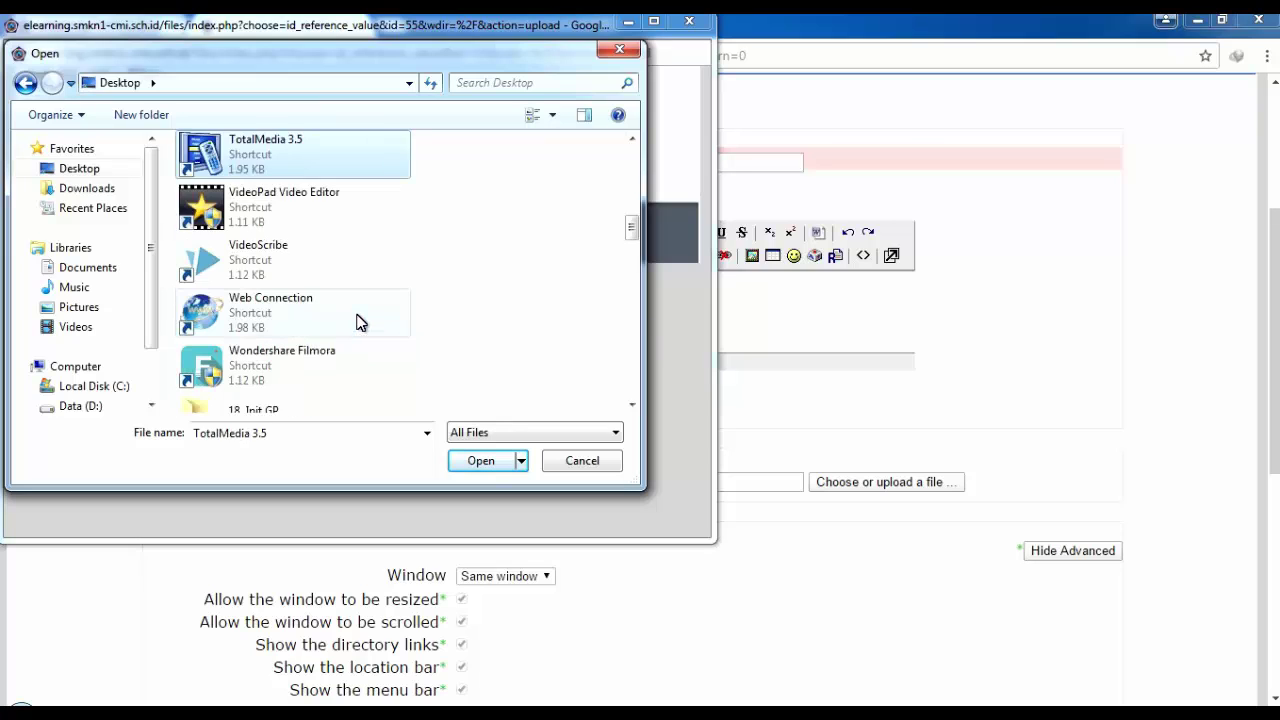
key(t)
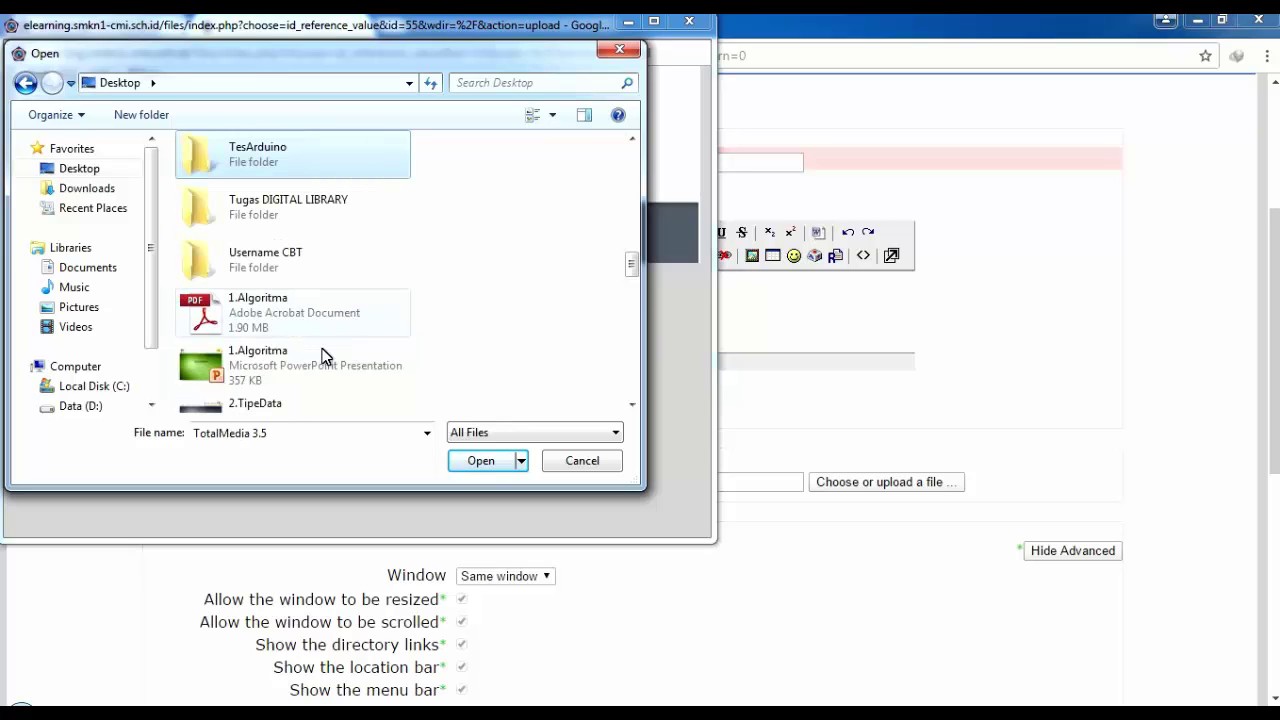
scroll(328, 364, down, 3)
scroll(330, 366, down, 5)
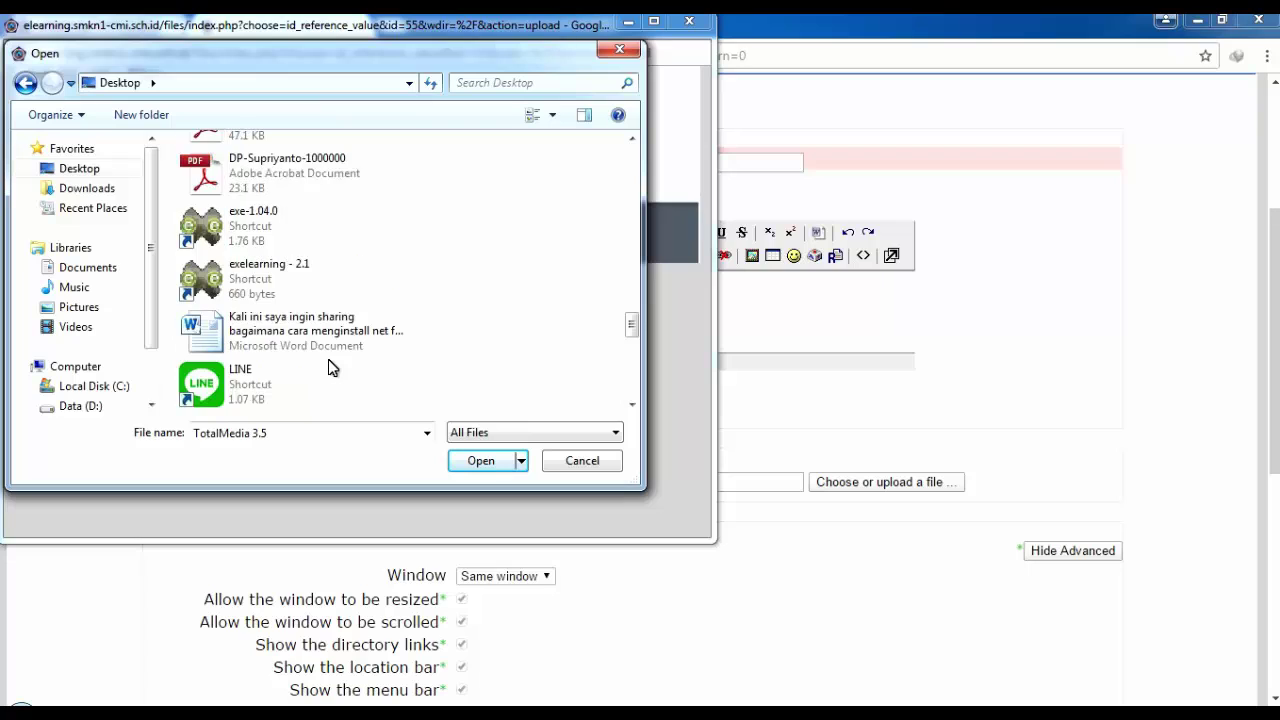
click(310, 432)
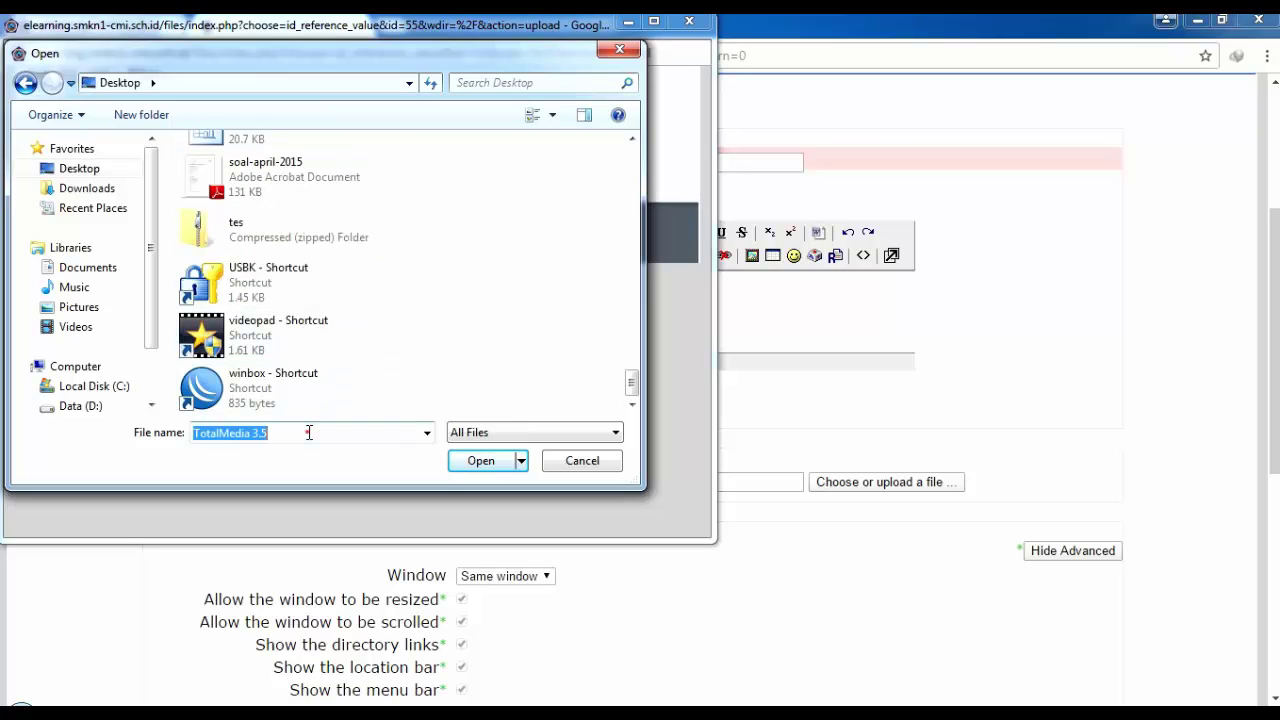
text(te)
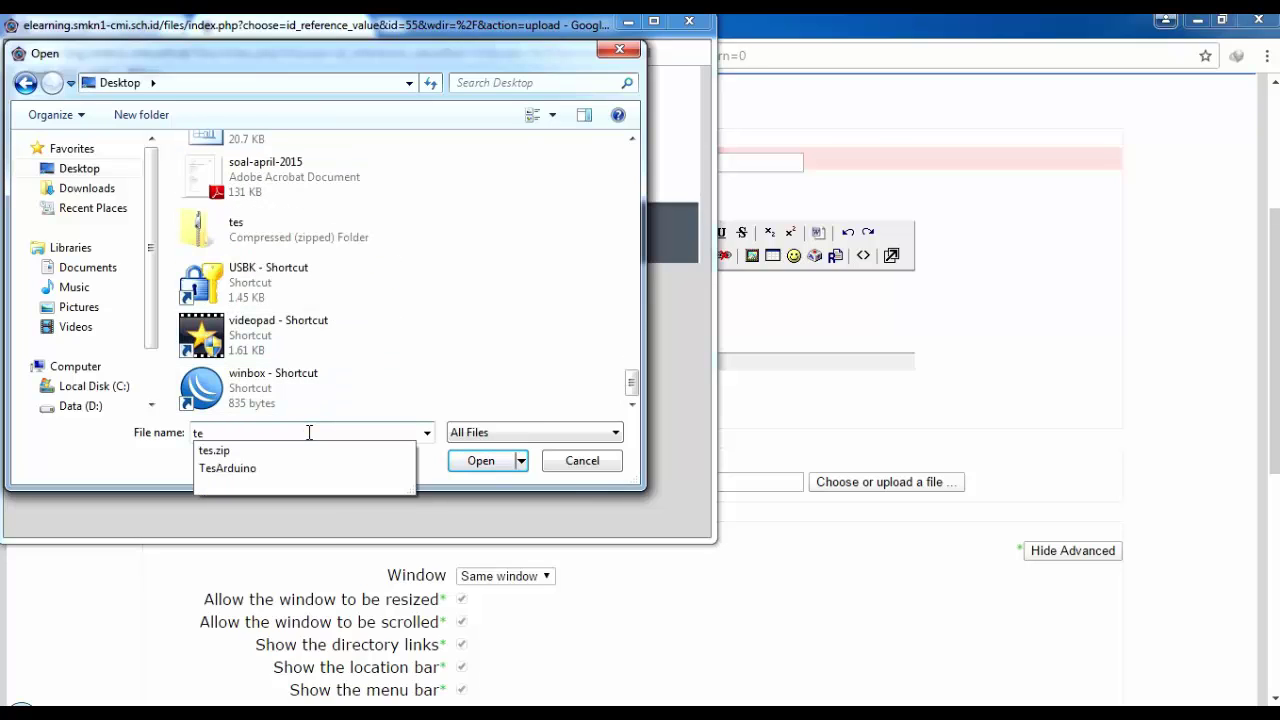
click(258, 453)
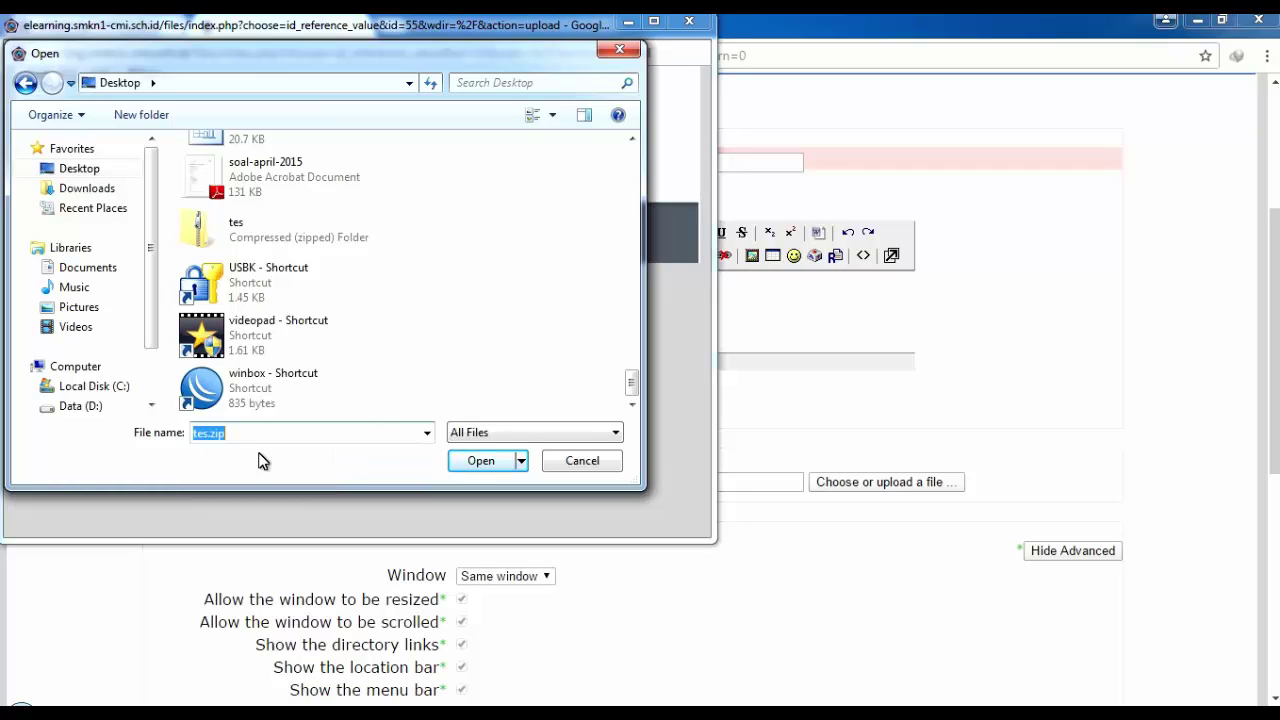
click(481, 460)
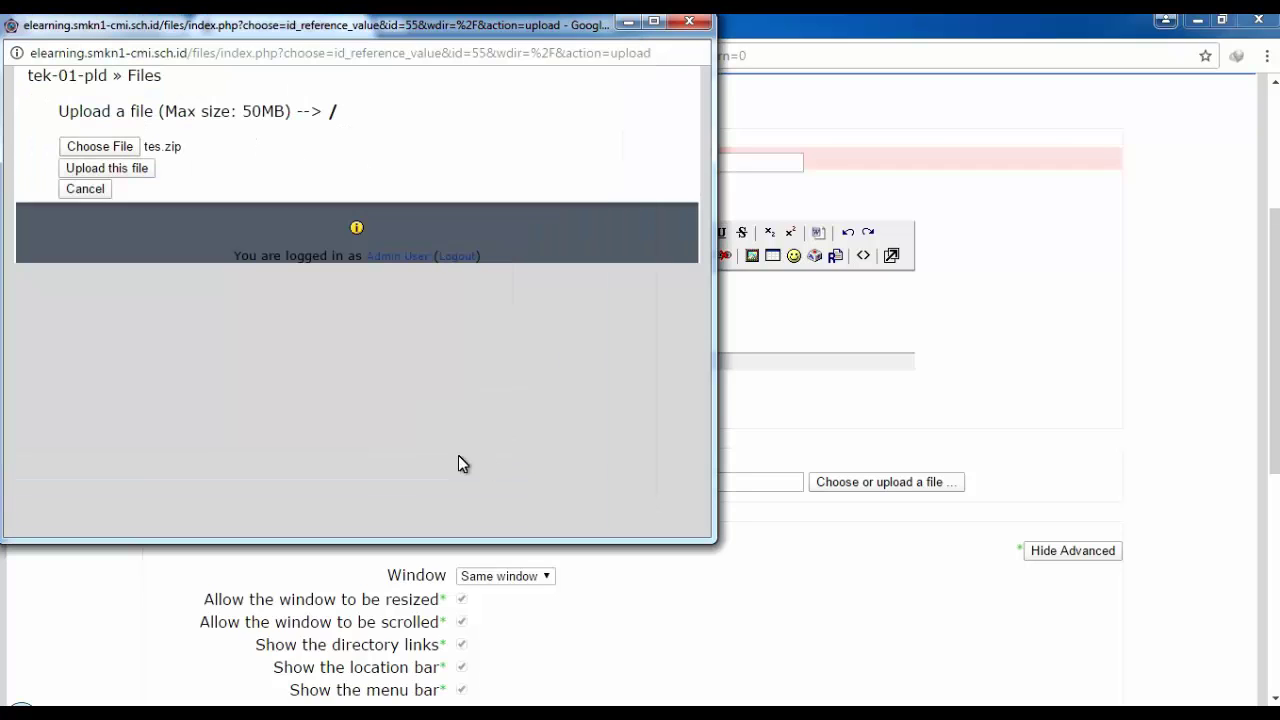
- Upload tes.zip to the course files and choose it as the IMS package location
click(113, 170)
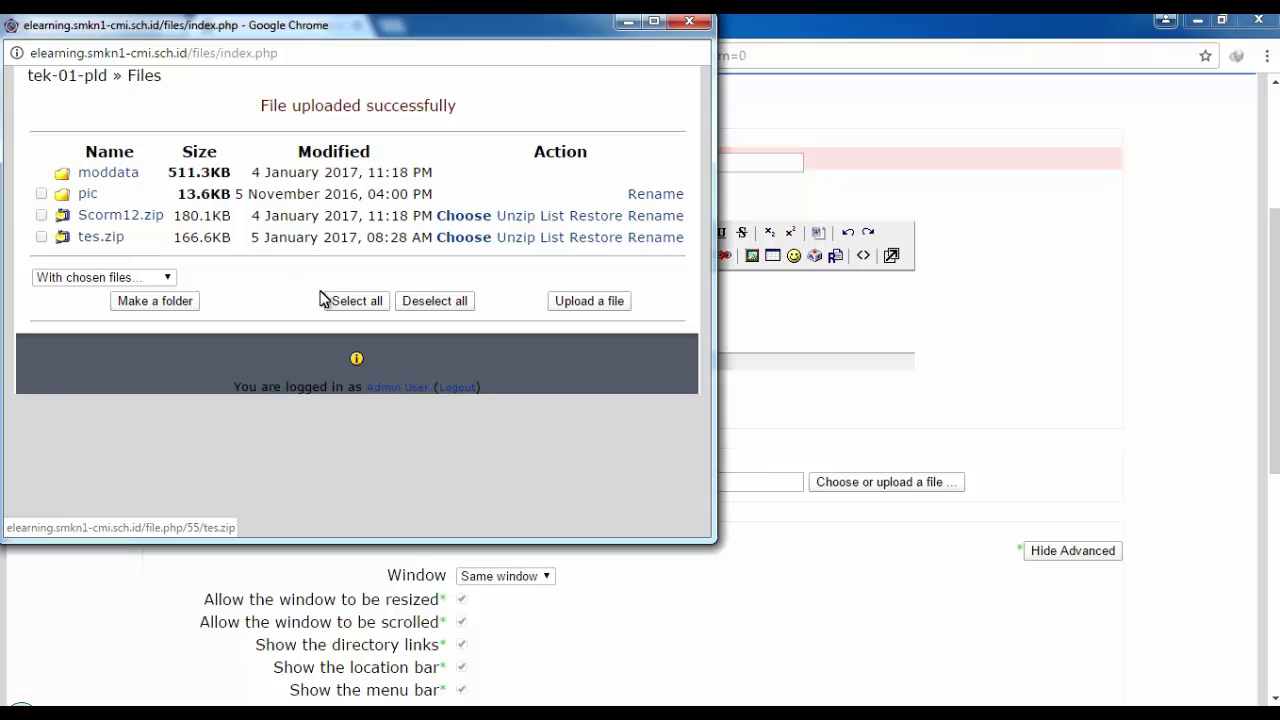
click(464, 244)
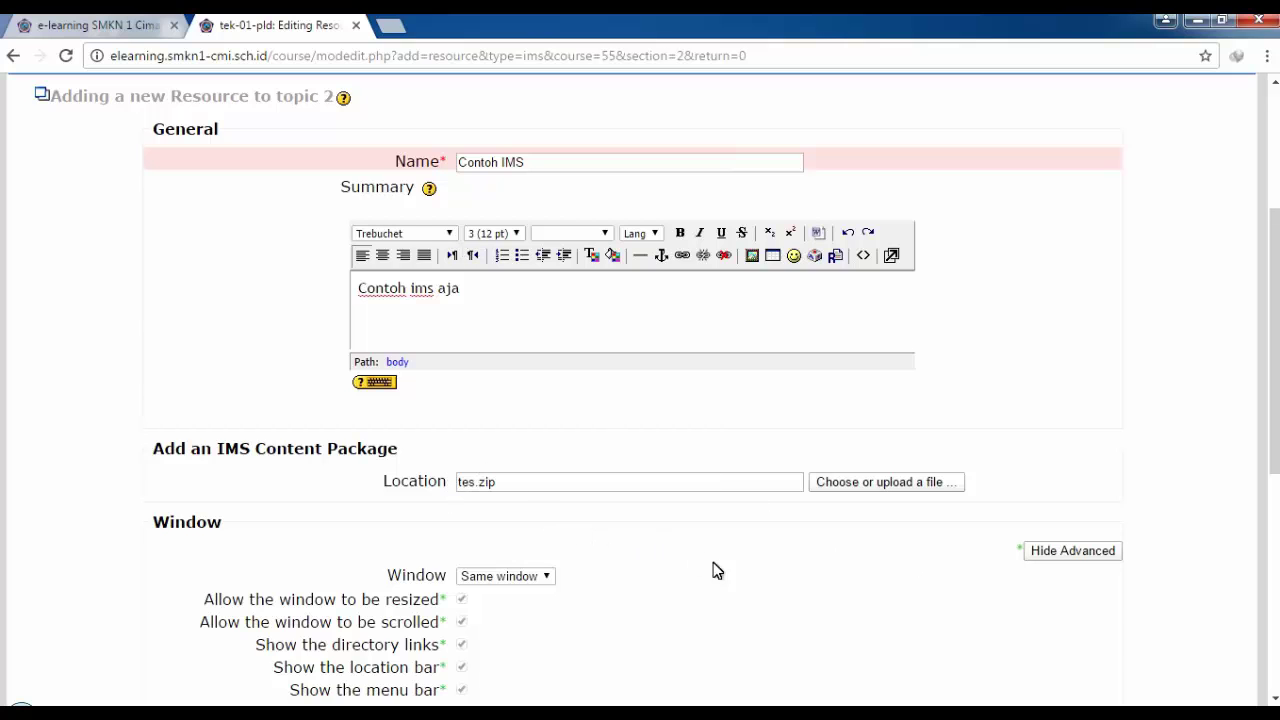
- Review the window, parameter and module settings of the resource, then save and display it
scroll(814, 563, down, 4)
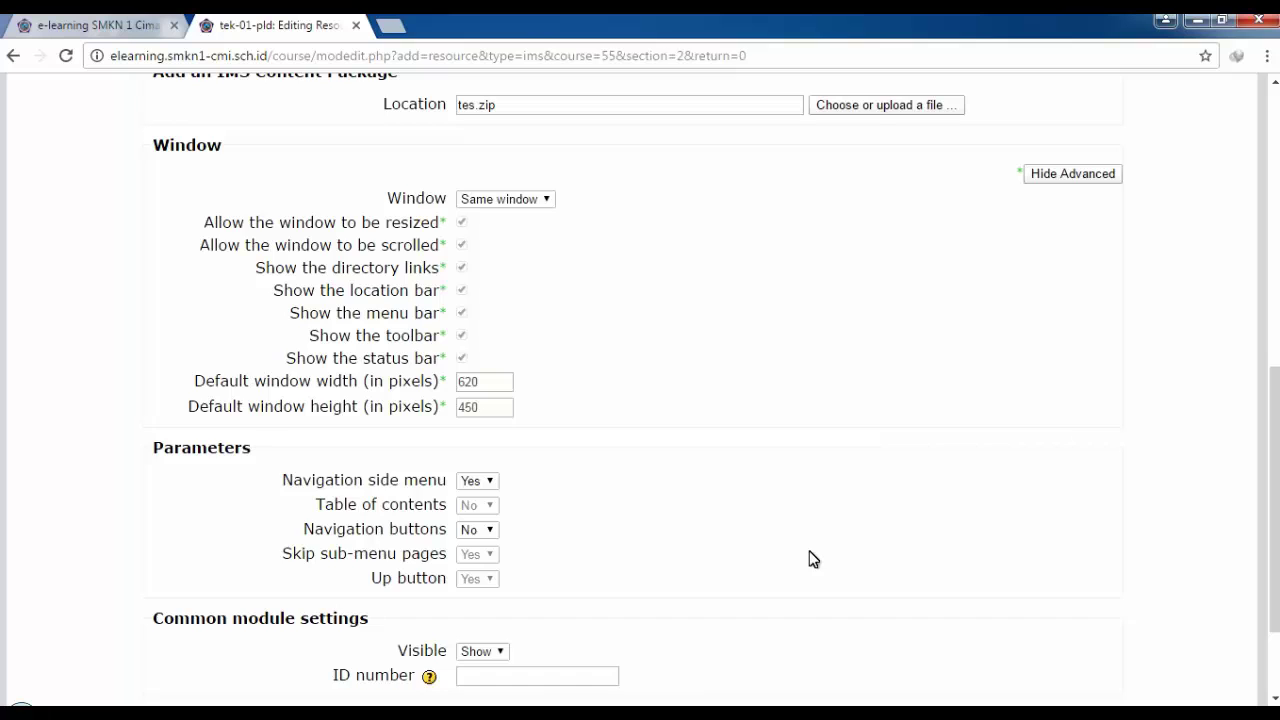
scroll(814, 560, up, 2)
scroll(749, 477, down, 1)
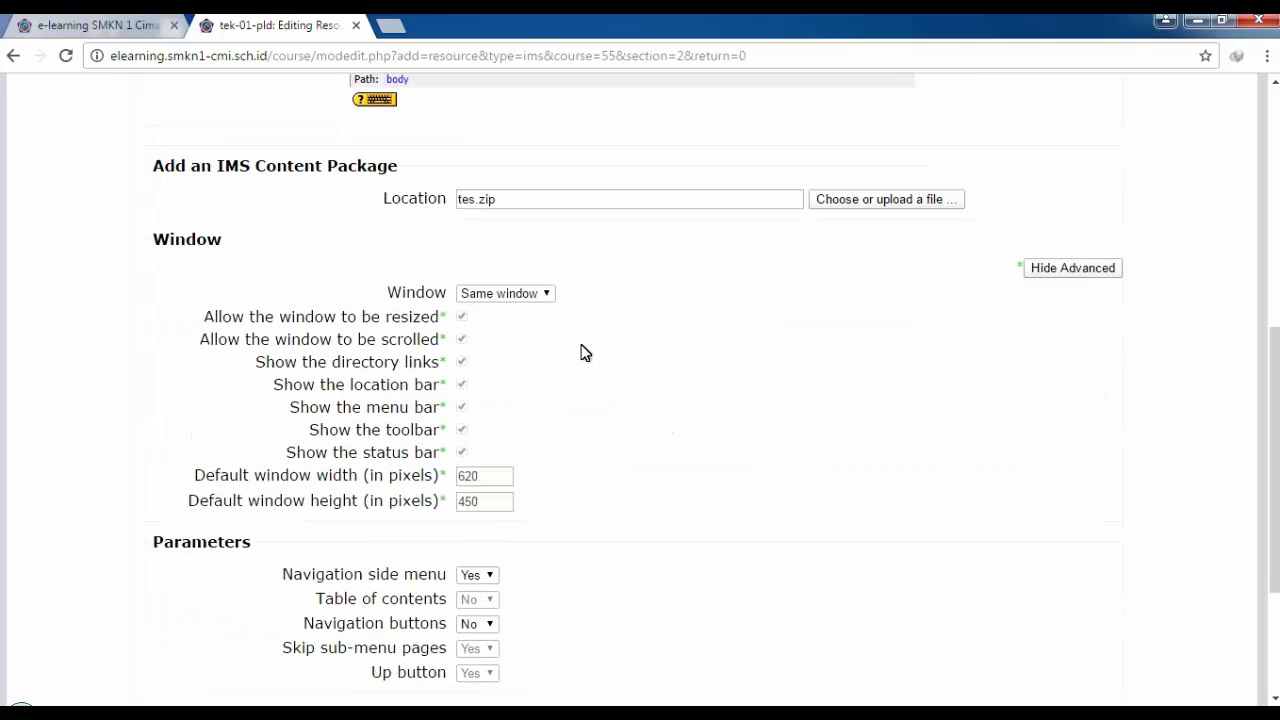
scroll(585, 352, down, 3)
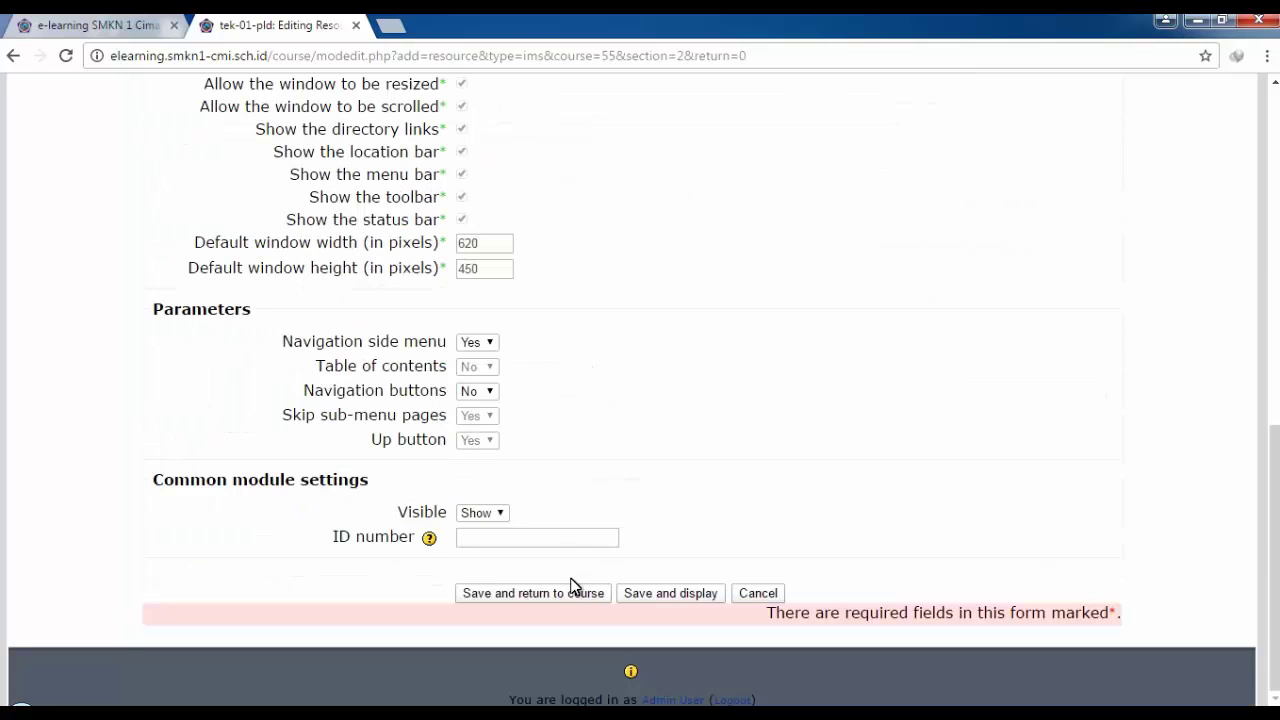
click(640, 594)
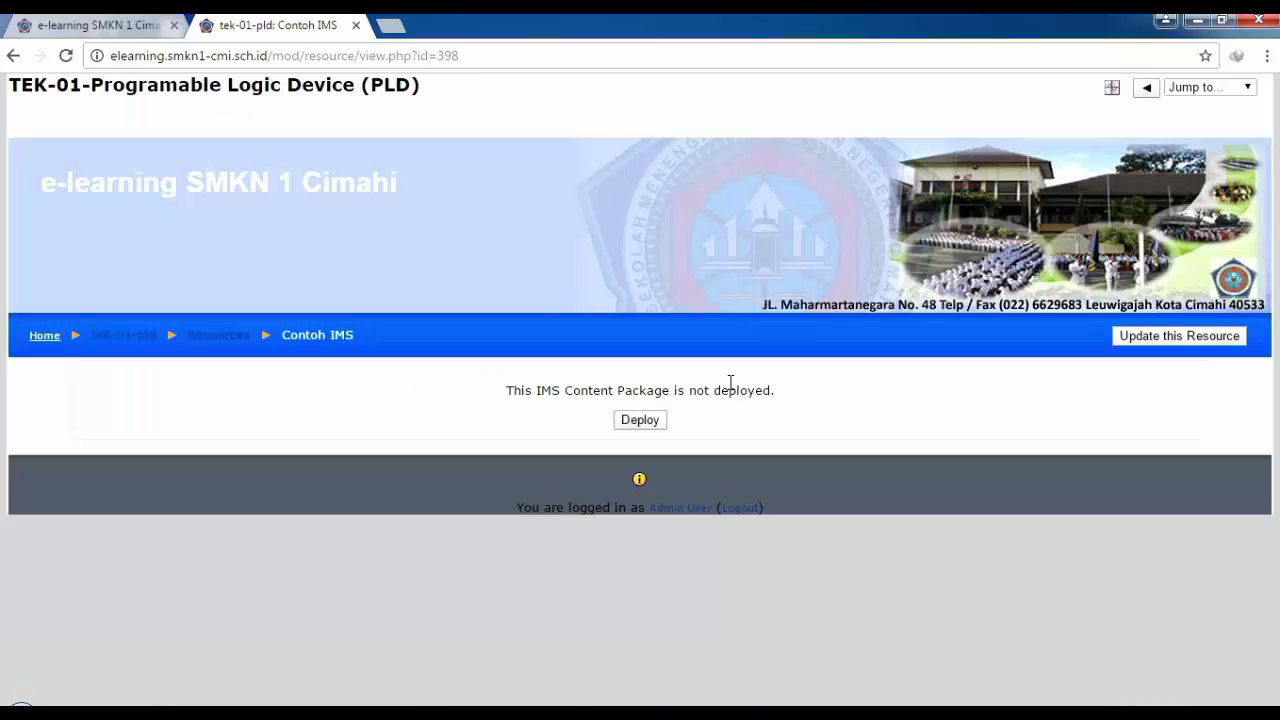
- Deploy the Contoh IMS content package and open it for viewing
click(642, 422)
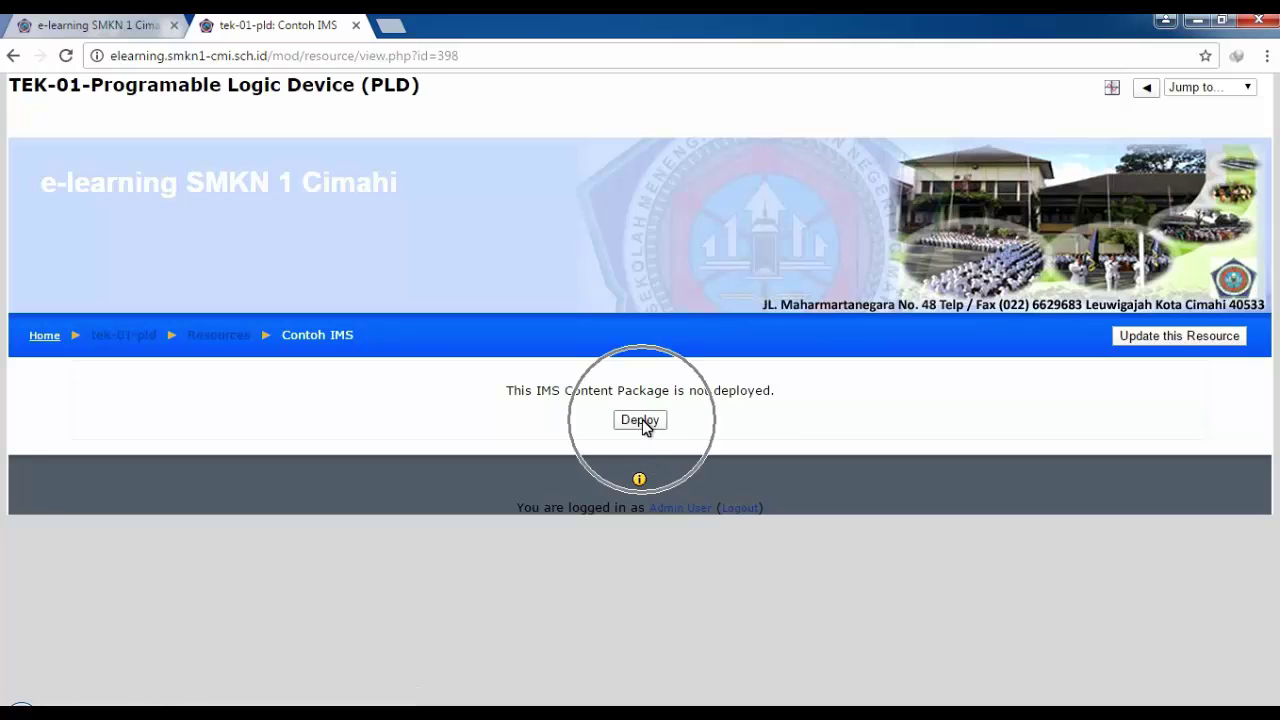
click(643, 421)
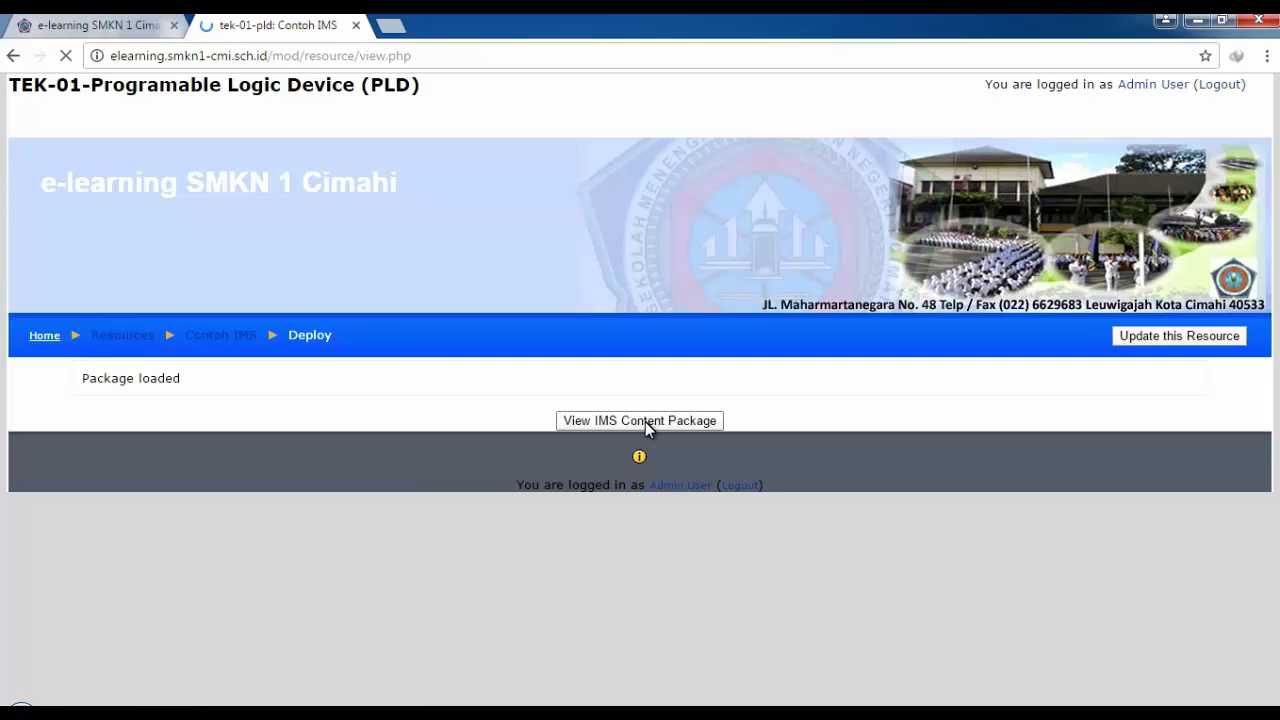
click(645, 421)
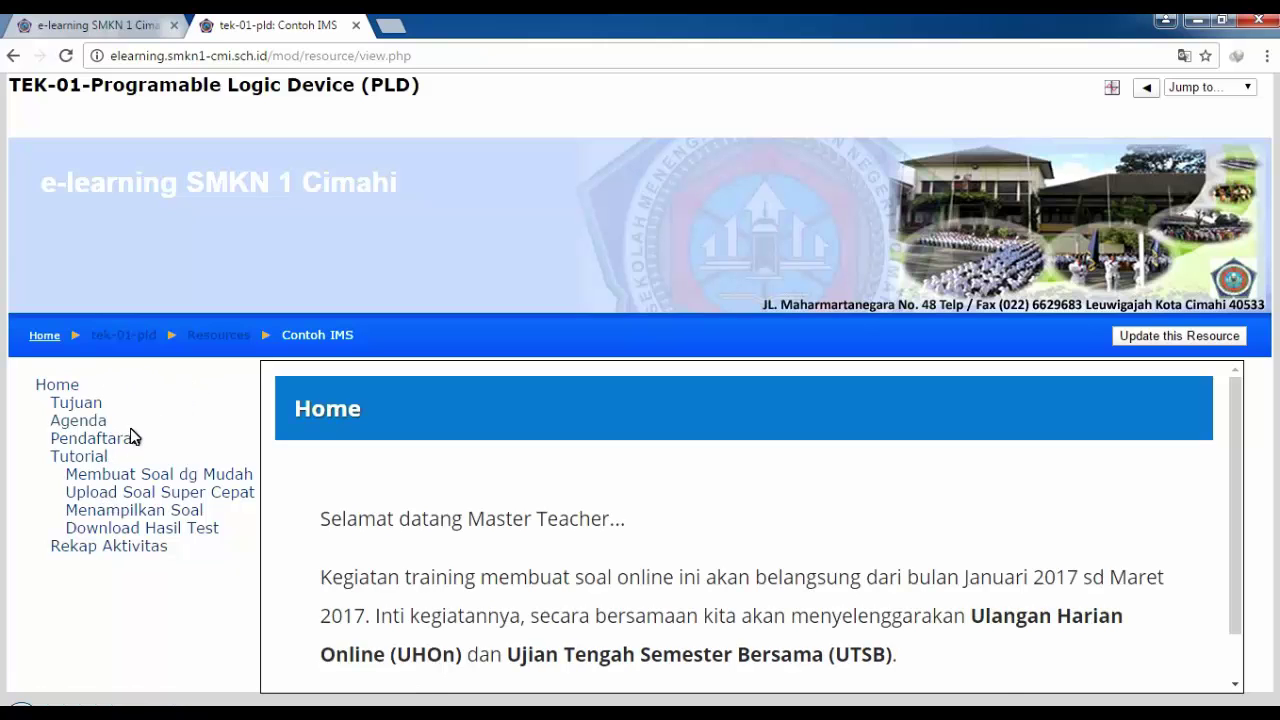
- Examine the Home and Tujuan pages of the deployed package in the Moodle course
scroll(541, 511, down, 1)
scroll(541, 511, up, 1)
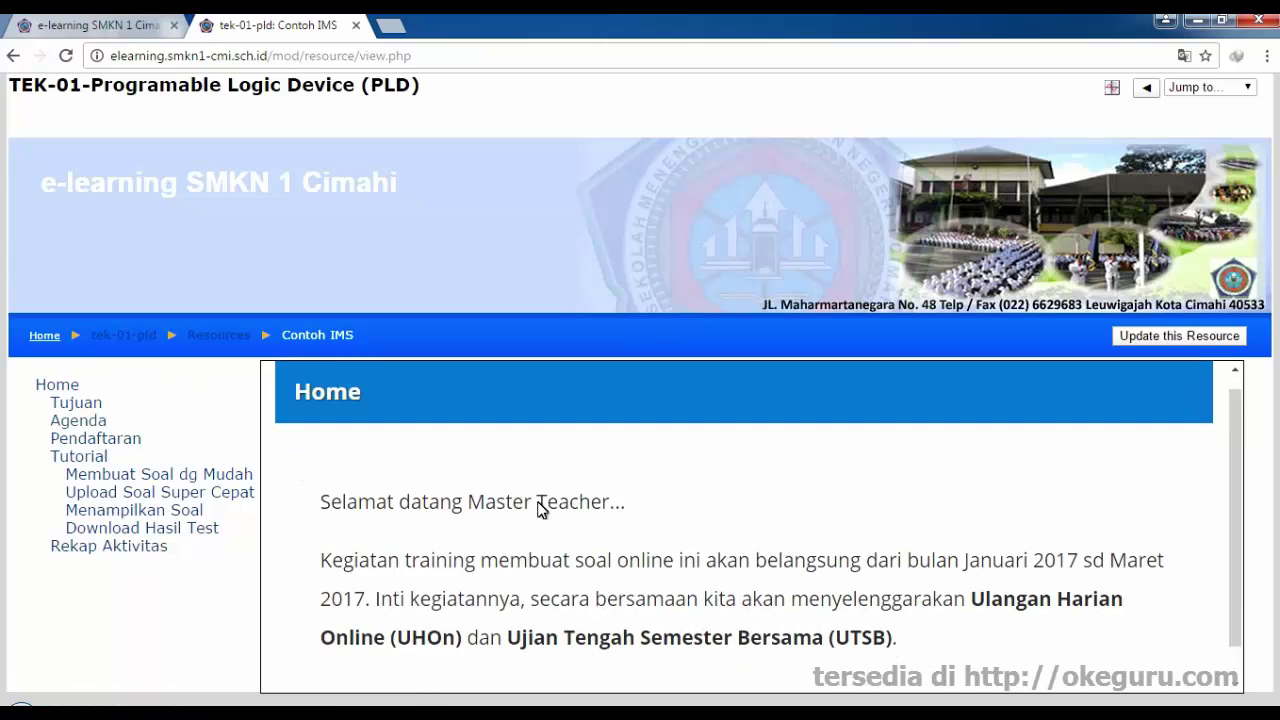
scroll(541, 511, down, 1)
click(92, 404)
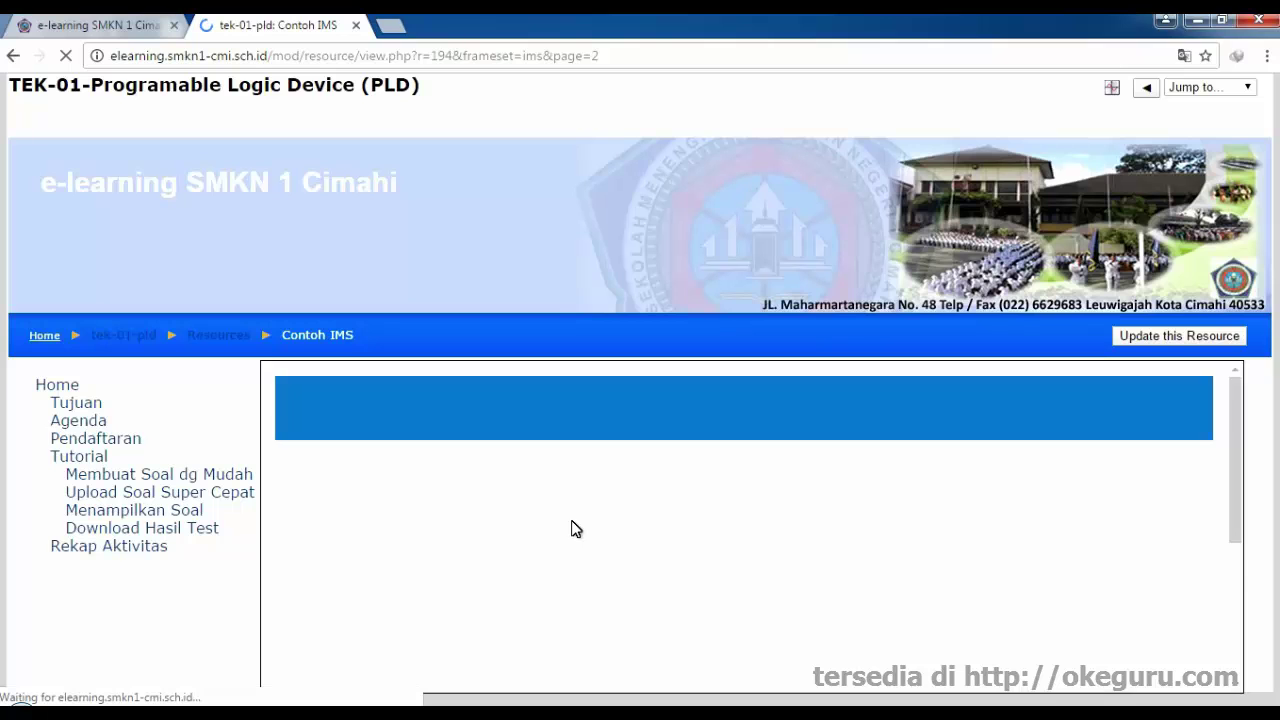
scroll(573, 520, down, 2)
scroll(573, 520, up, 2)
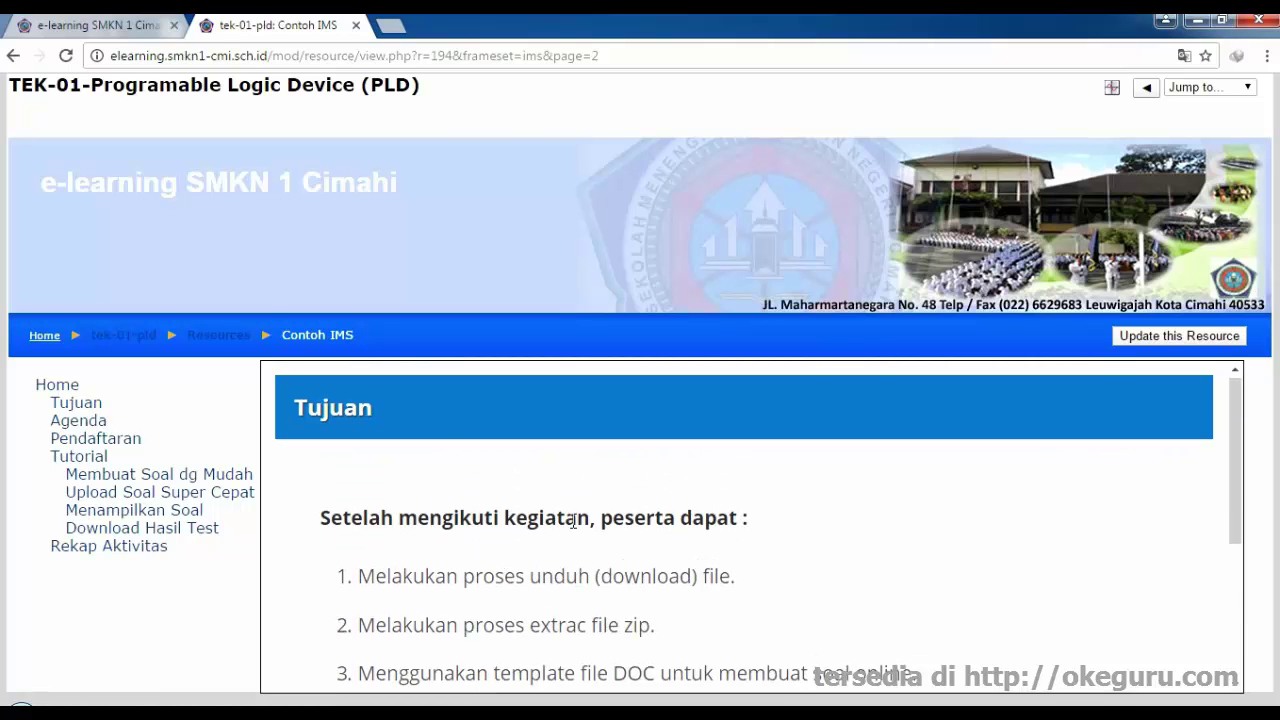
scroll(573, 520, down, 2)
scroll(443, 477, up, 2)
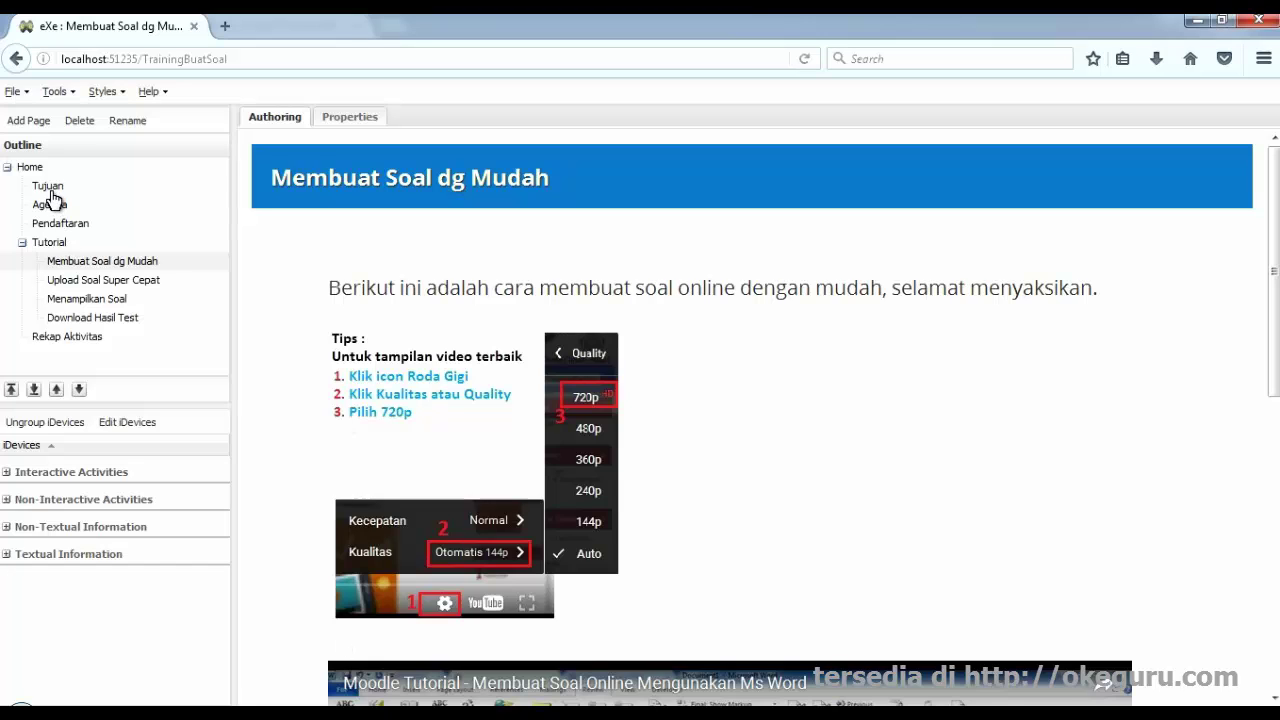
- Switch to the eXeLearning project in Firefox and open its Tujuan page
click(51, 190)
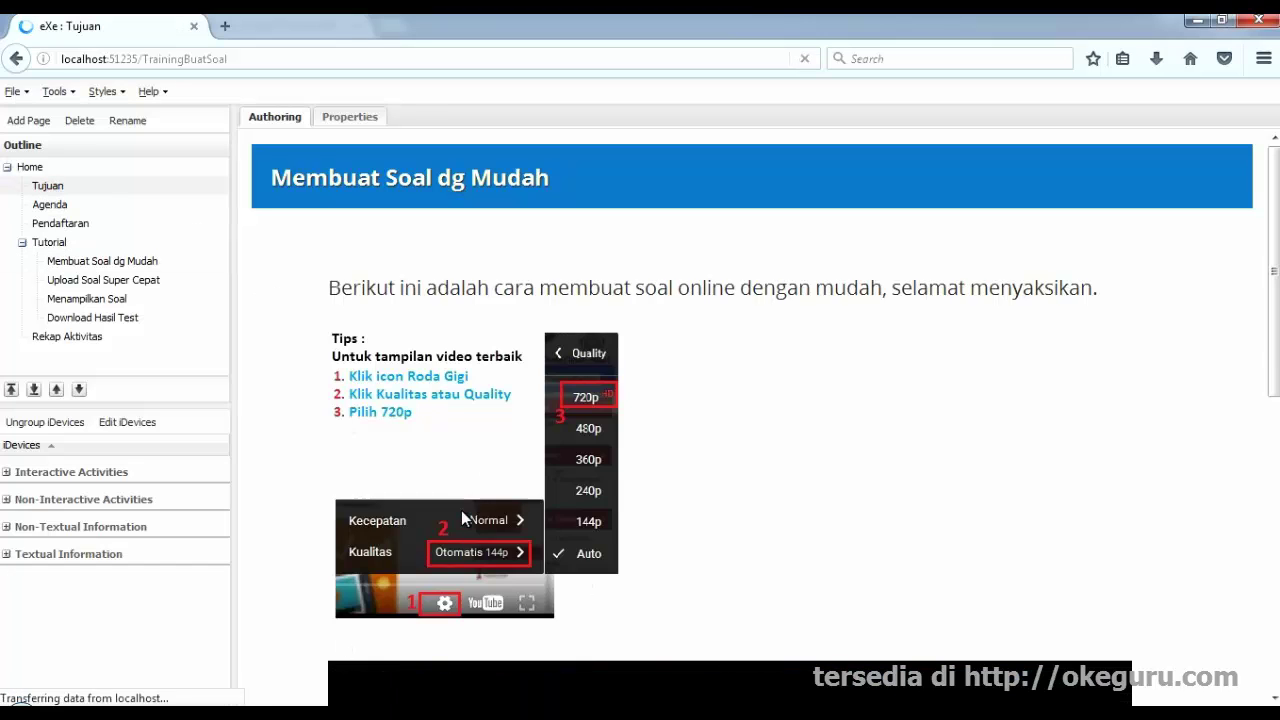